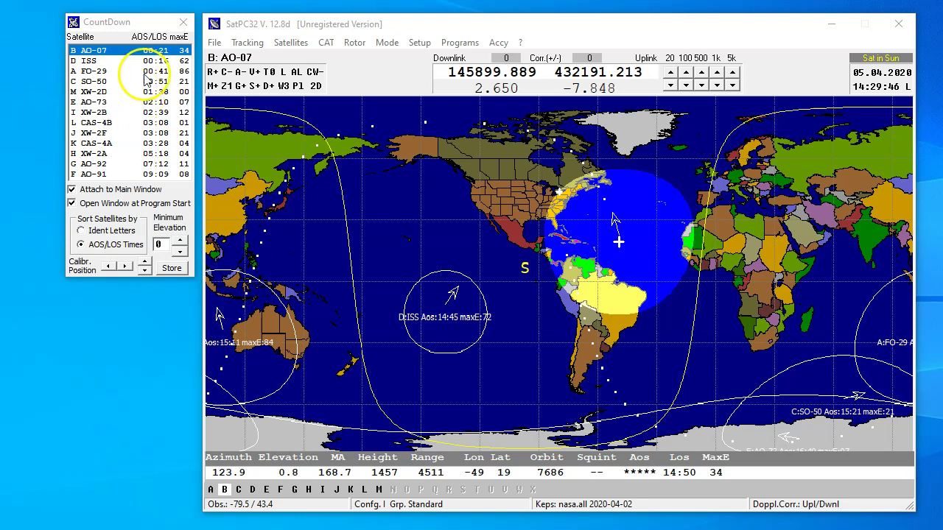
Close the Count Down list of passes and reopen it from the Accessories menu.
left_click(180, 24)
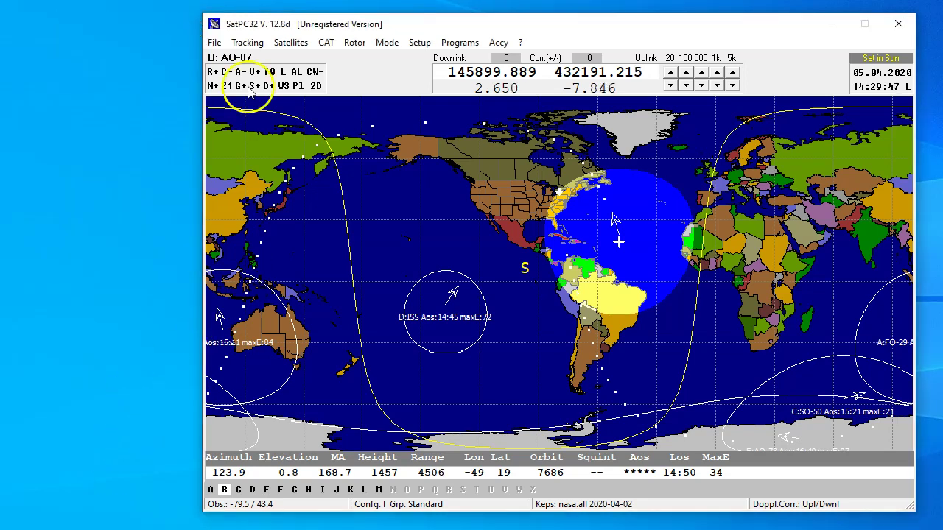
left_click(498, 43)
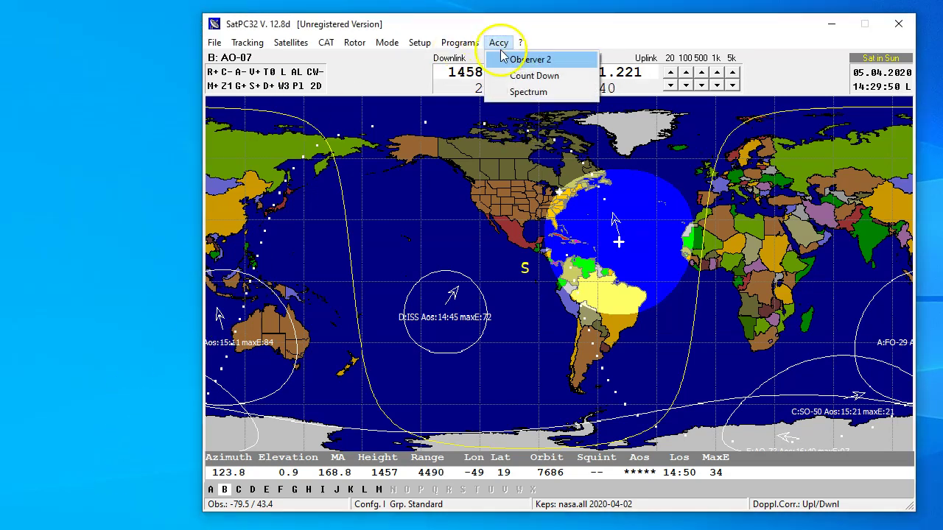
left_click(492, 76)
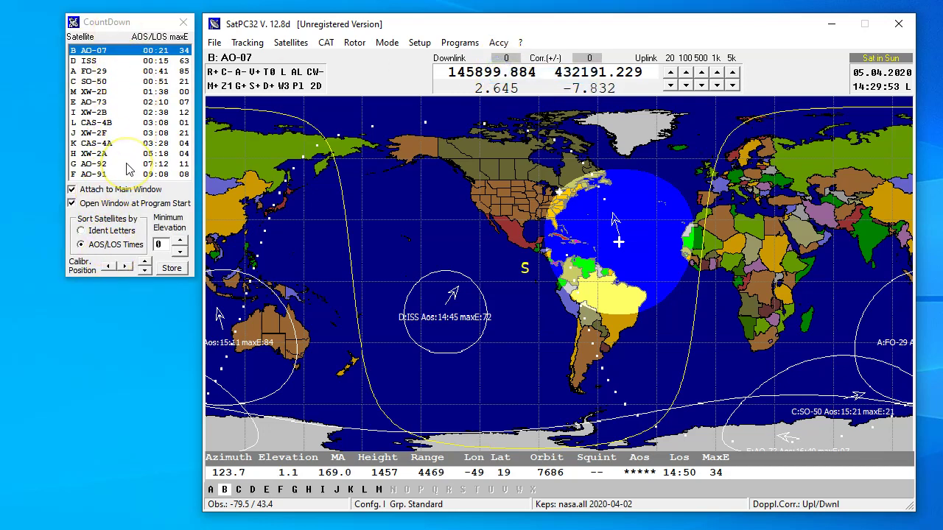
Download fresh nasa.all Kepler elements dated 2020-04-05 and close the update window.
left_click(292, 44)
left_click(292, 44)
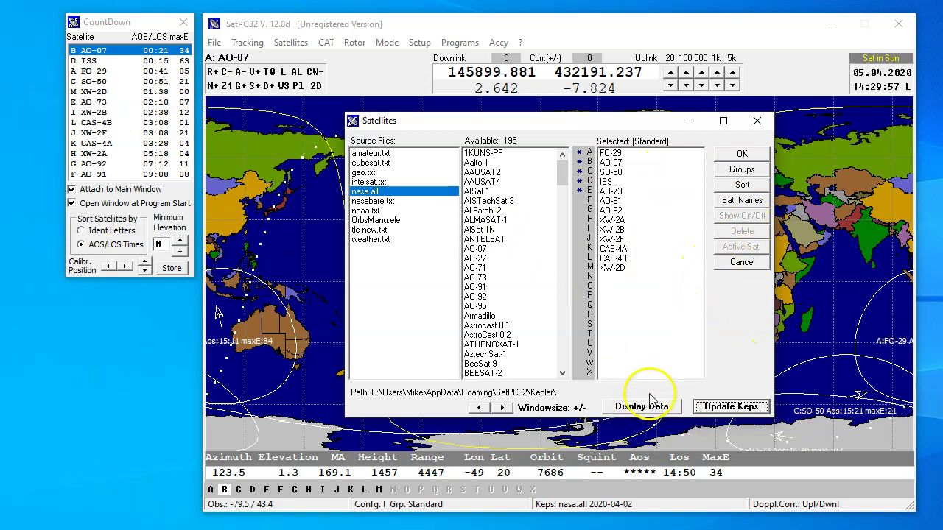
left_click(731, 408)
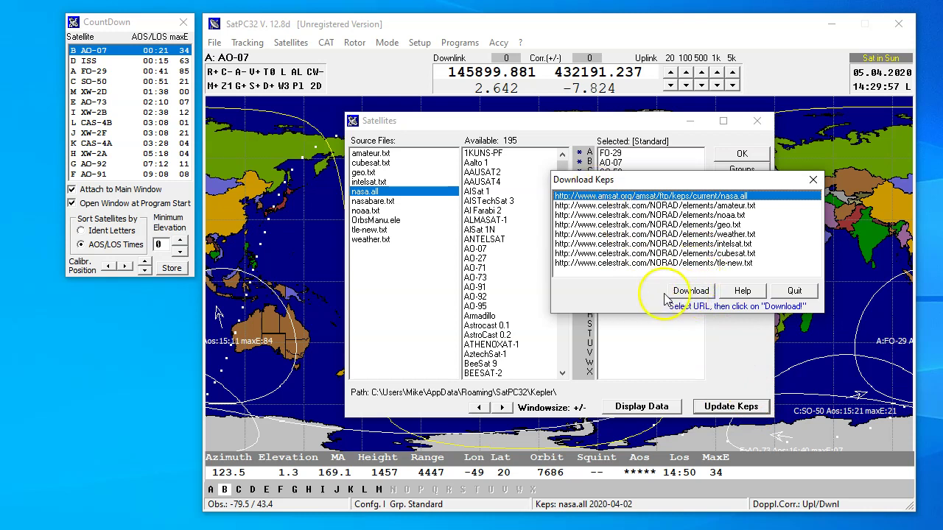
left_click(692, 292)
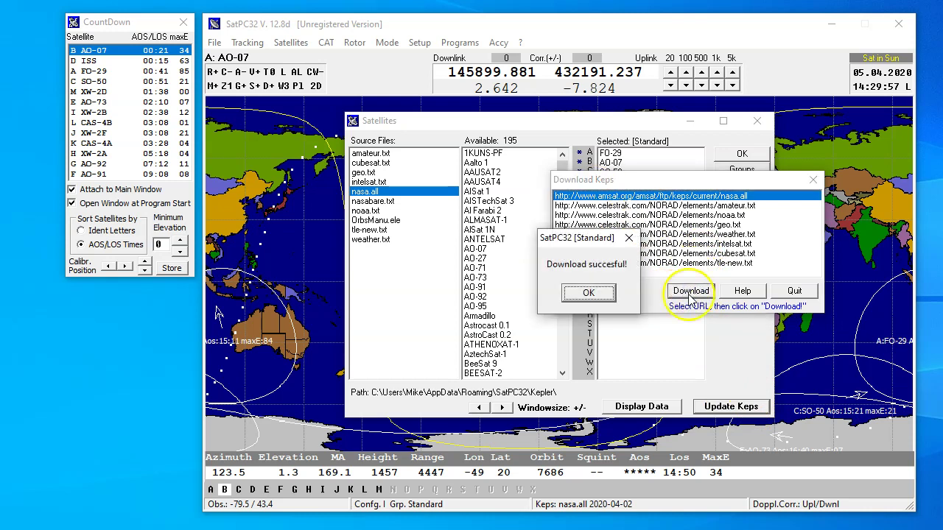
left_click(590, 293)
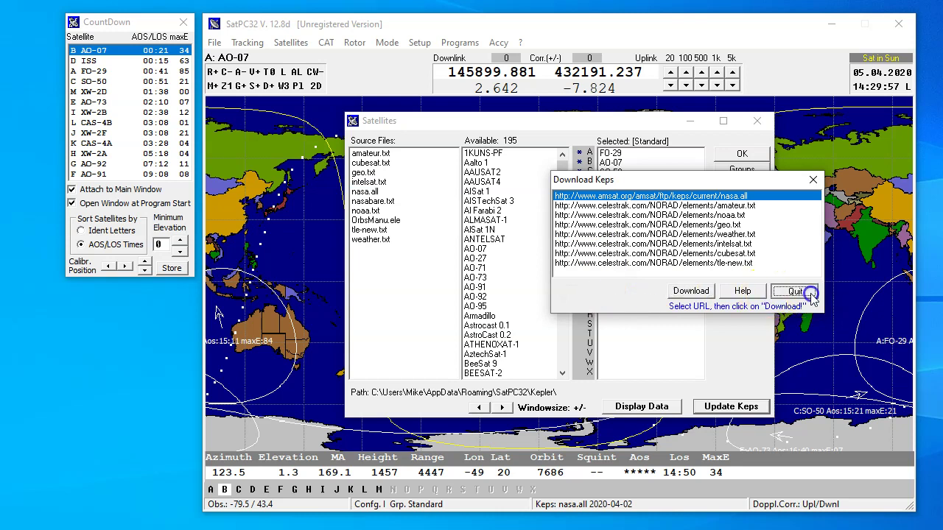
left_click(794, 291)
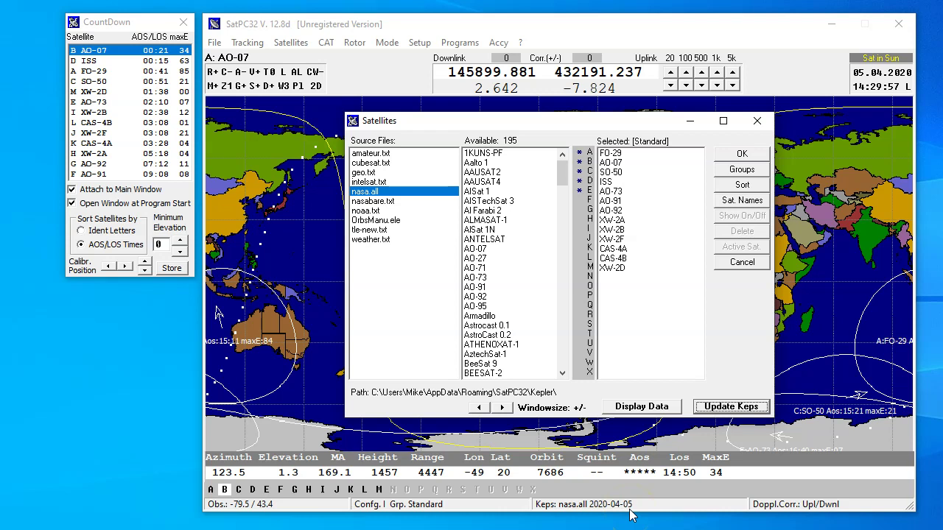
Accept the satellite settings and track ISS by selecting letter D in the letter bar.
left_click(739, 155)
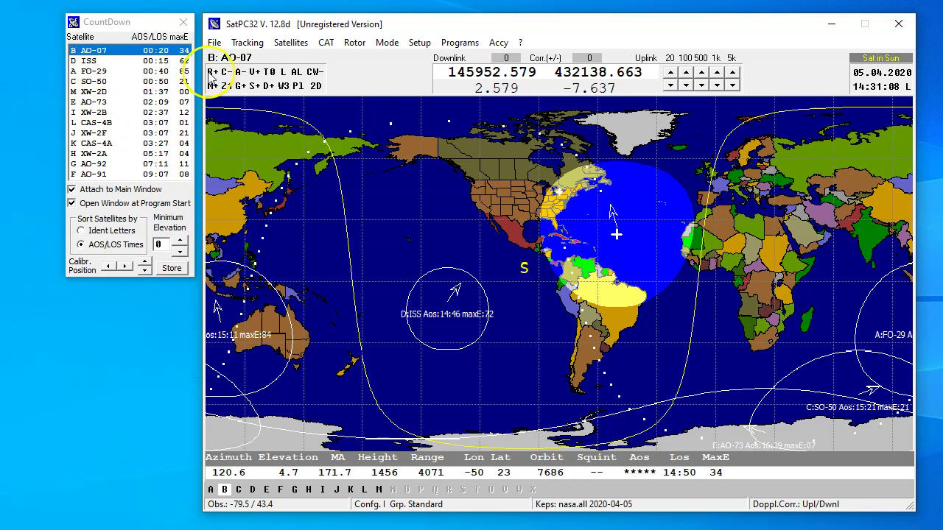
left_click(251, 491)
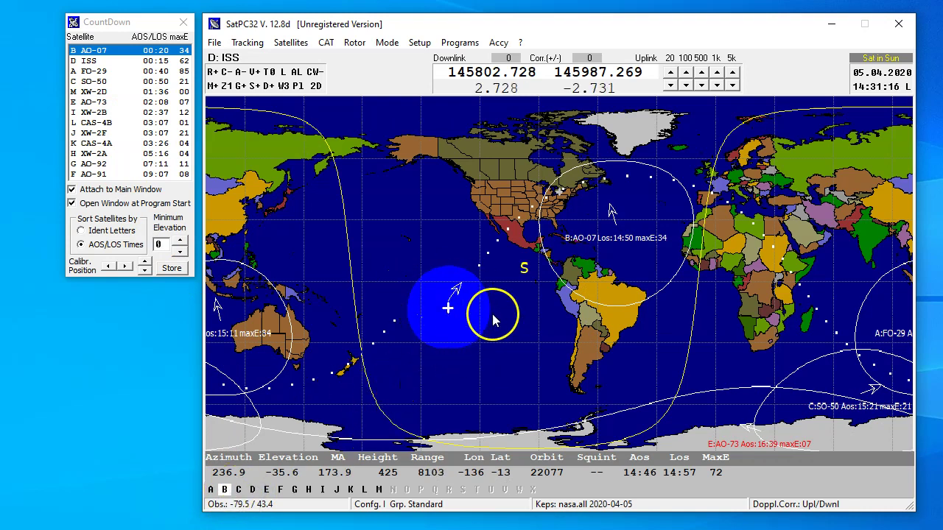
left_click(467, 257)
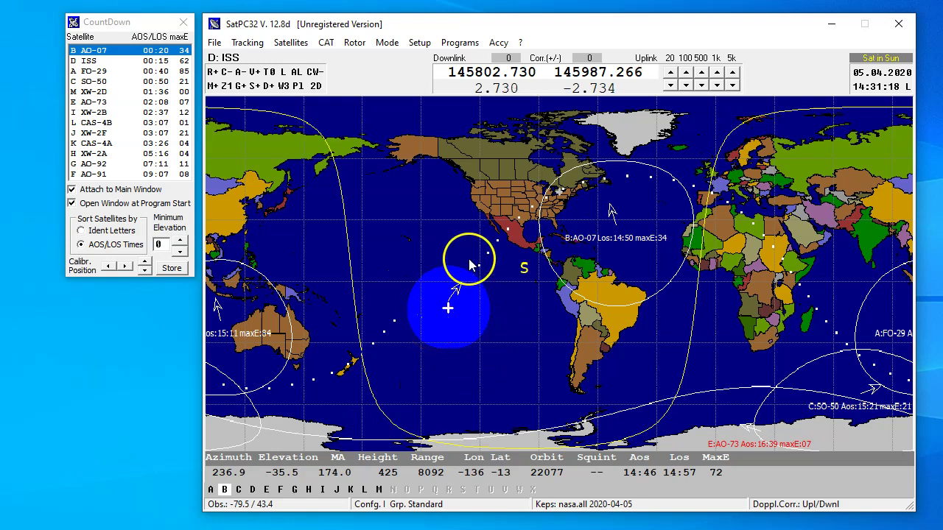
left_click(501, 211)
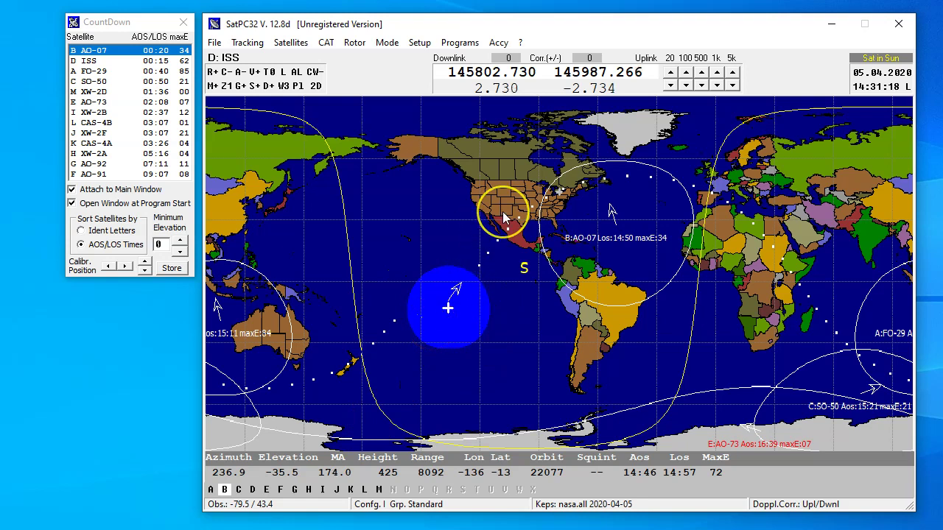
Turn off M+ multiple-satellite display and select letter B to track AO-07 again.
left_click(256, 75)
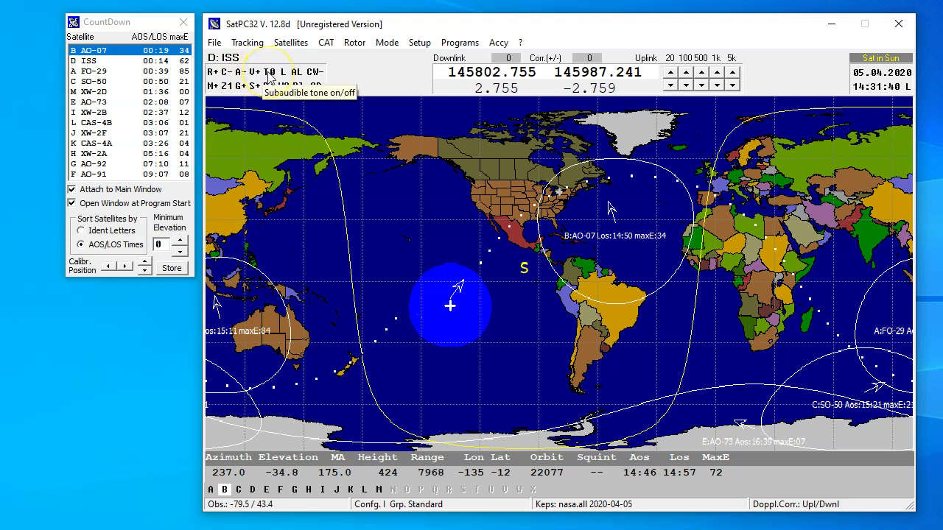
left_click(282, 73)
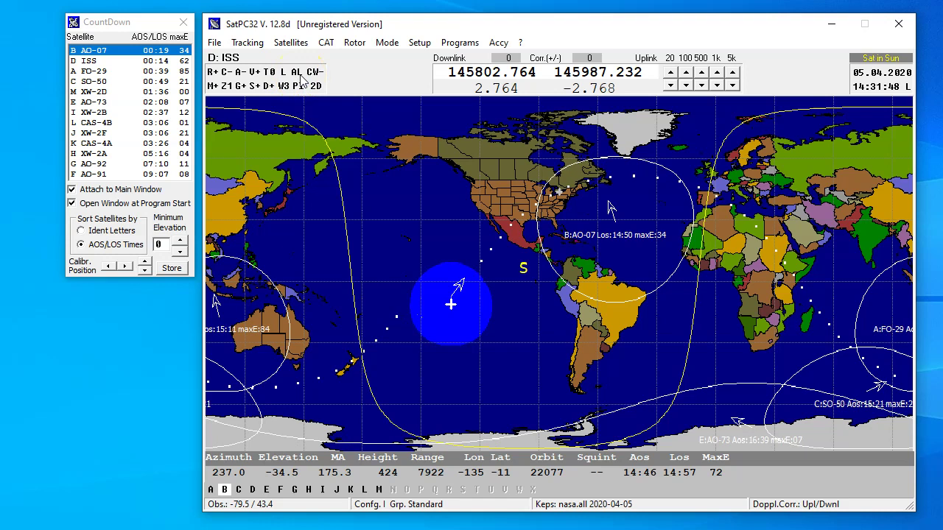
left_click(308, 74)
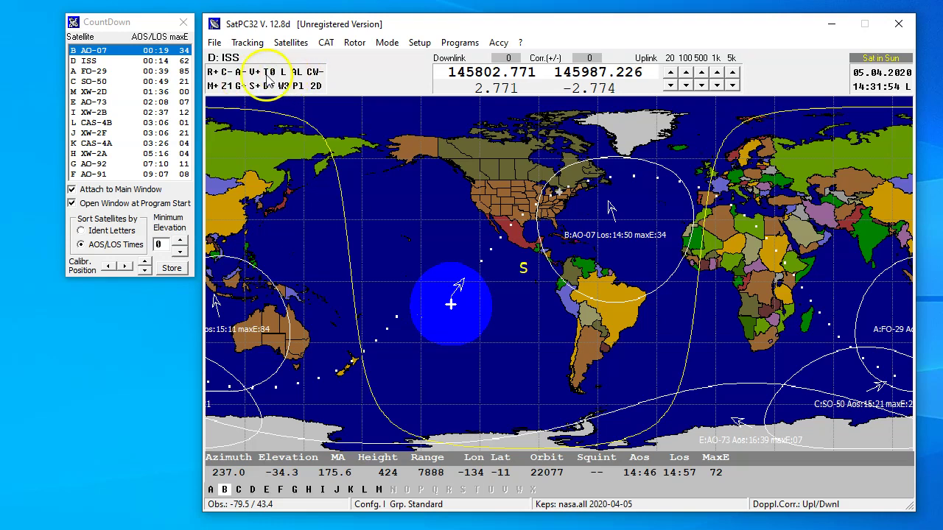
left_click(213, 87)
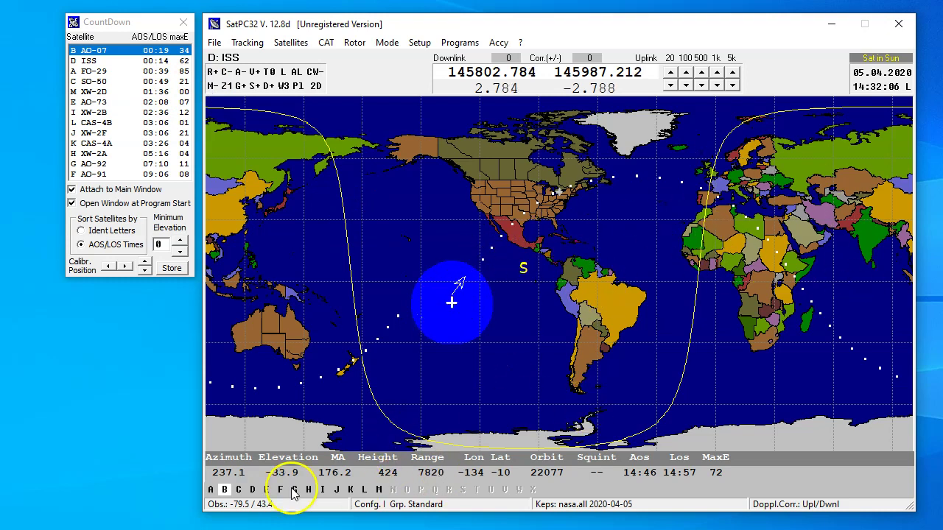
left_click(225, 489)
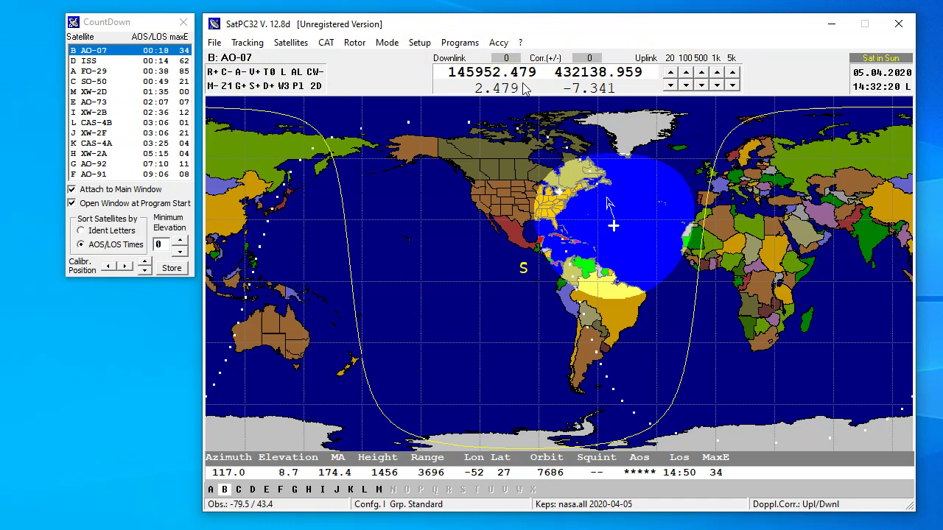
Toggle the Atlantic zoom, ground track, sun line and physical map, restoring each setting.
left_click(233, 87)
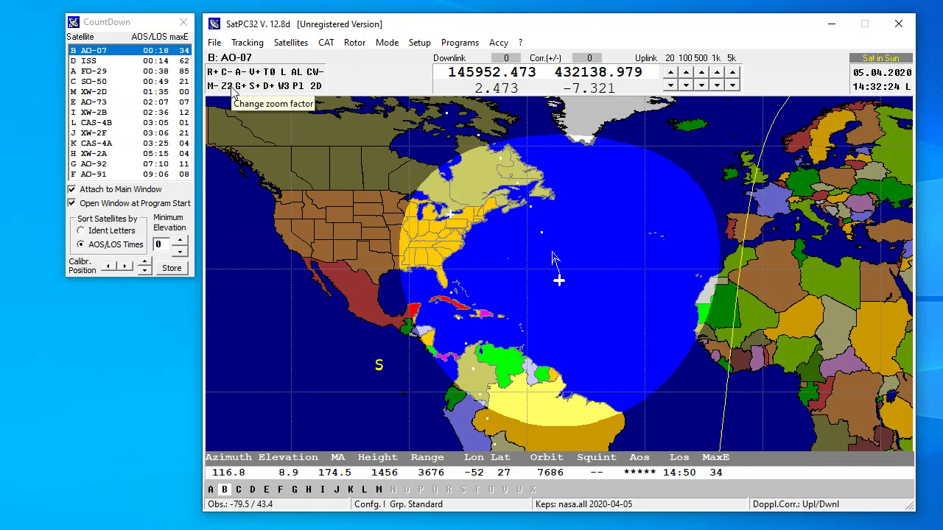
left_click(230, 87)
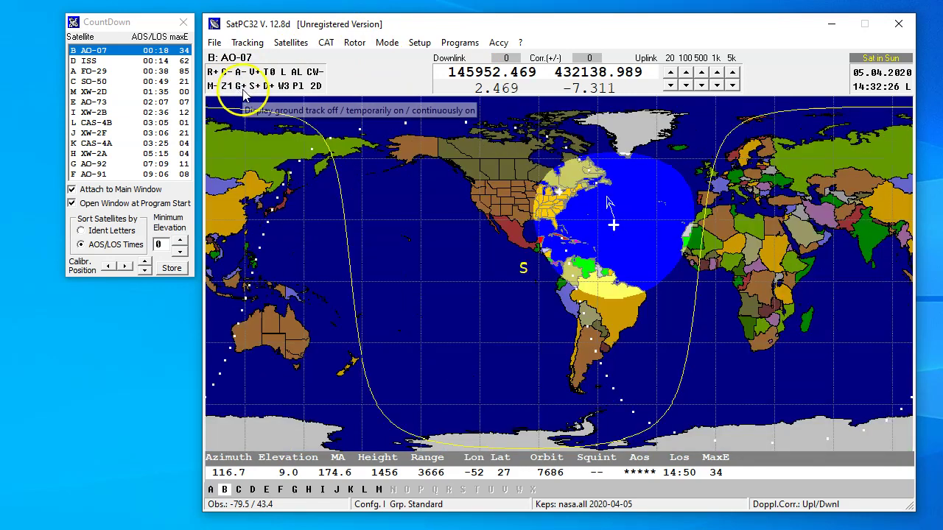
left_click(244, 91)
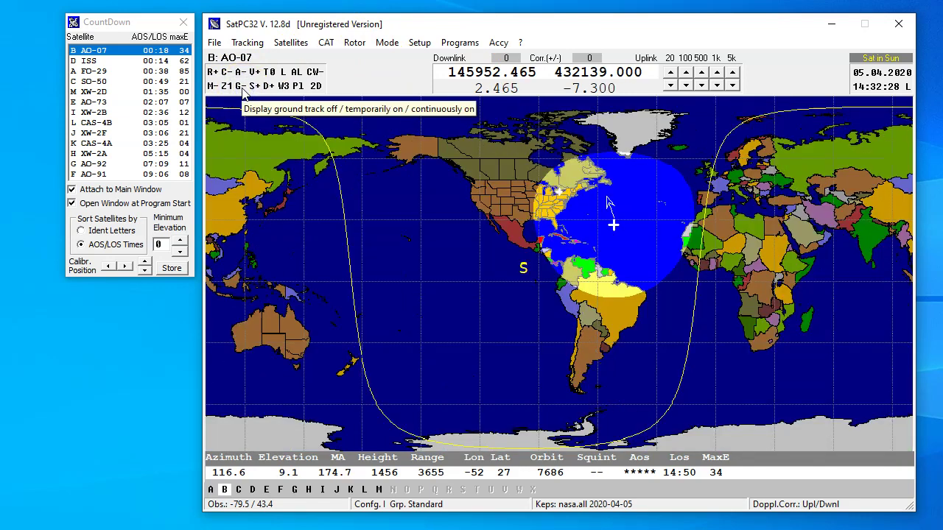
left_click(244, 89)
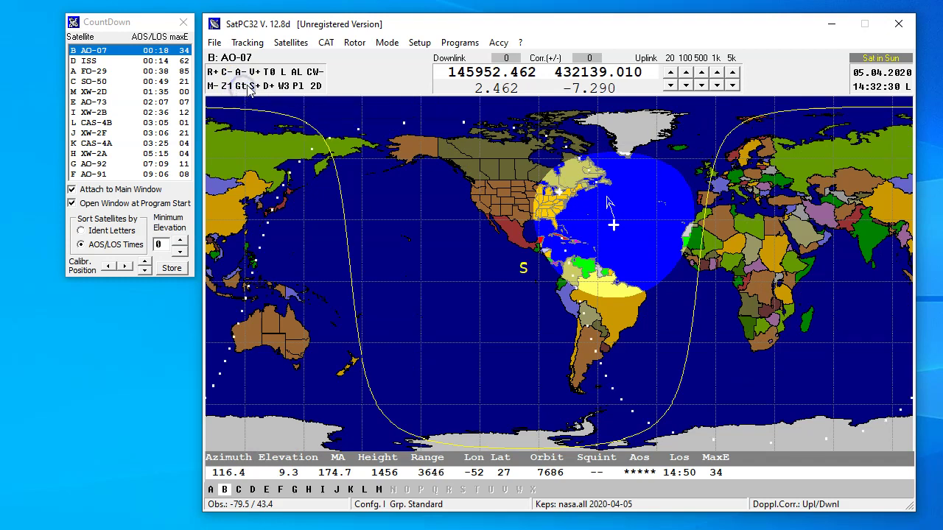
left_click(257, 87)
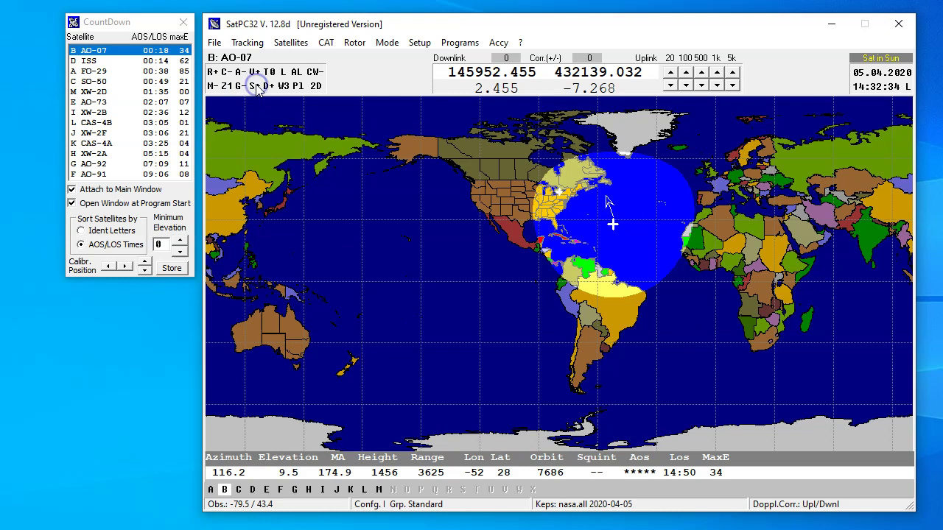
left_click(256, 88)
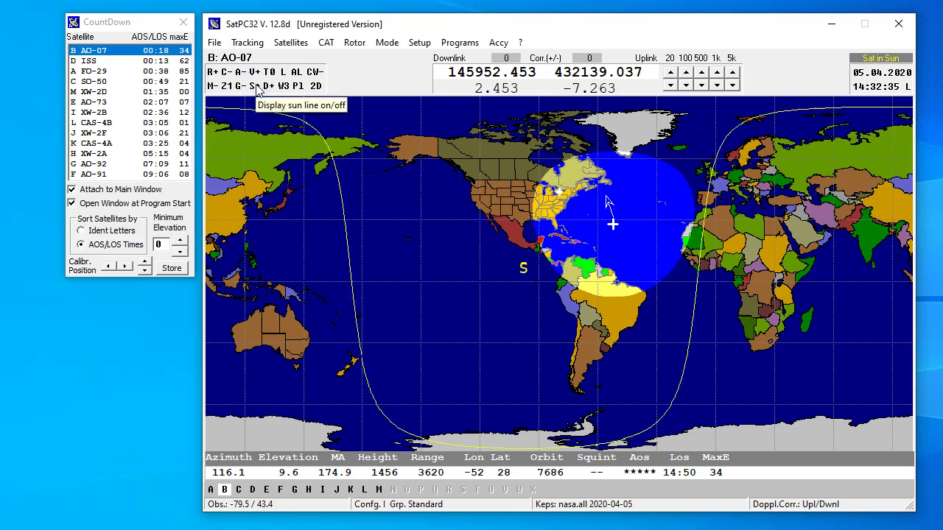
left_click(299, 86)
left_click(300, 86)
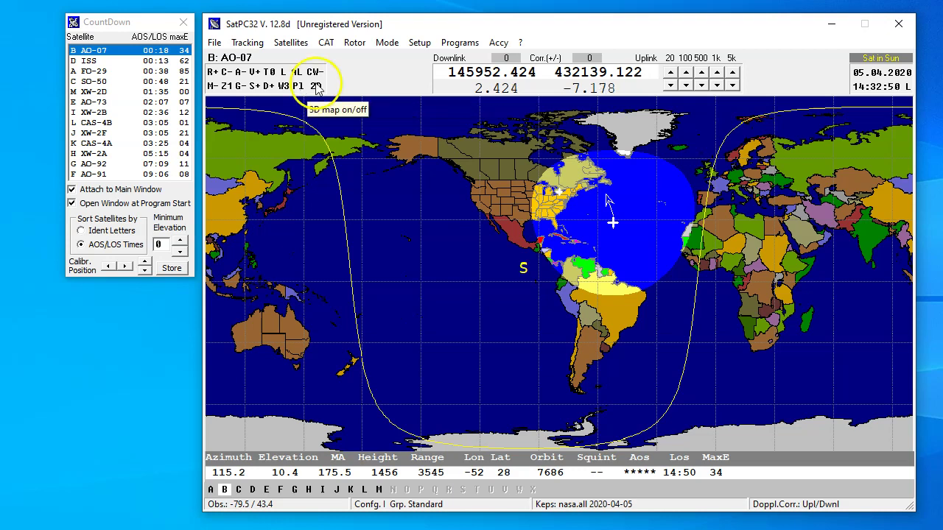
Track the ISS and switch the view from the 3D globe to the flat 2D map.
left_click(316, 86)
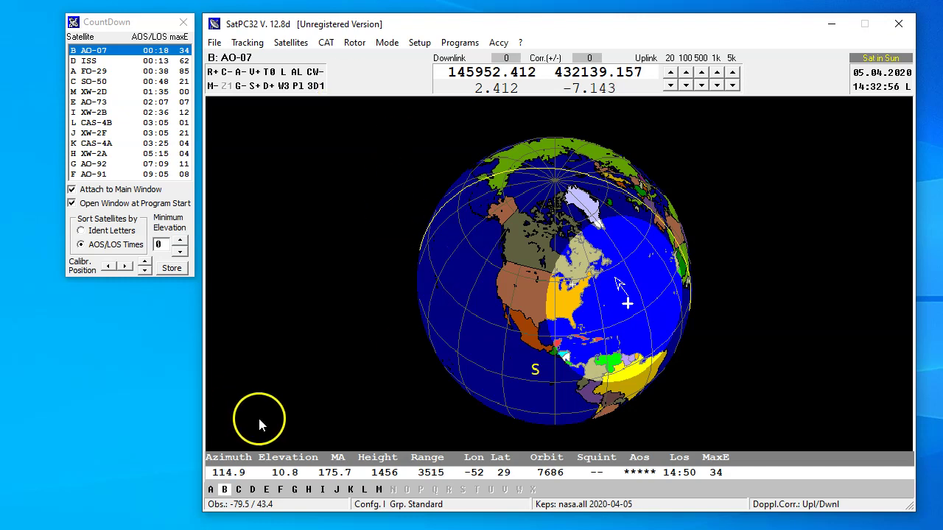
left_click(253, 489)
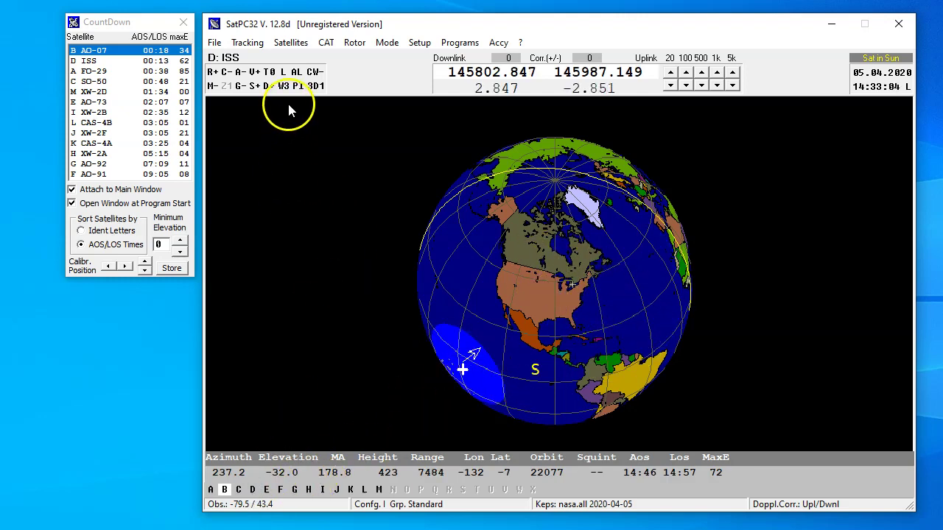
left_click(317, 86)
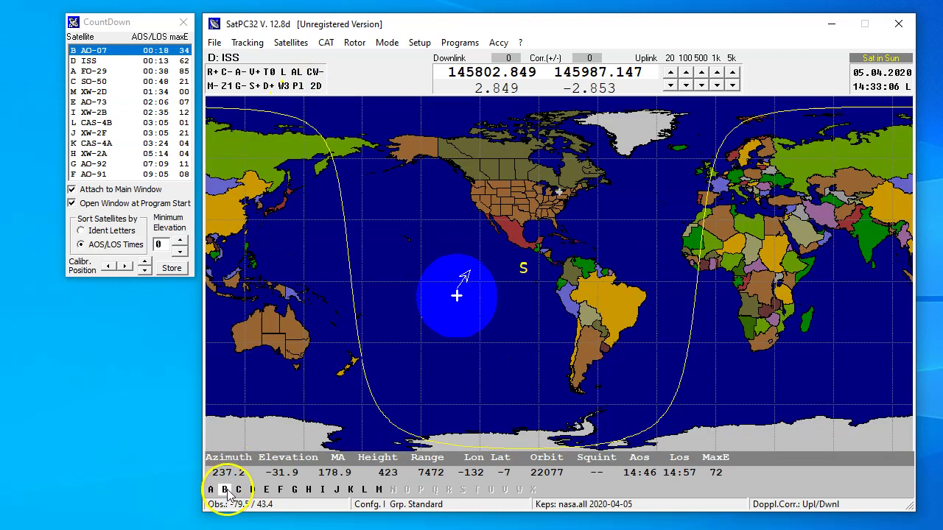
Track AO-07 by selecting letter B on the flat map.
left_click(225, 490)
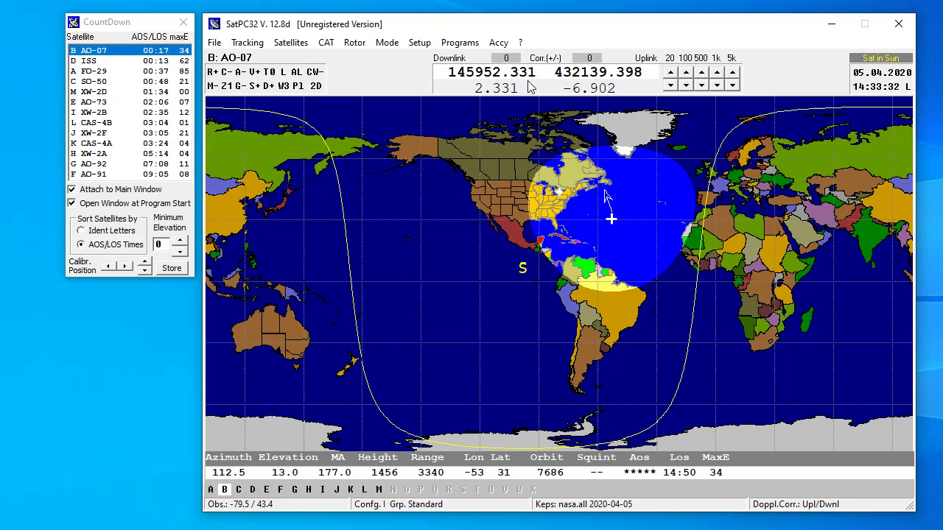
left_click(528, 87)
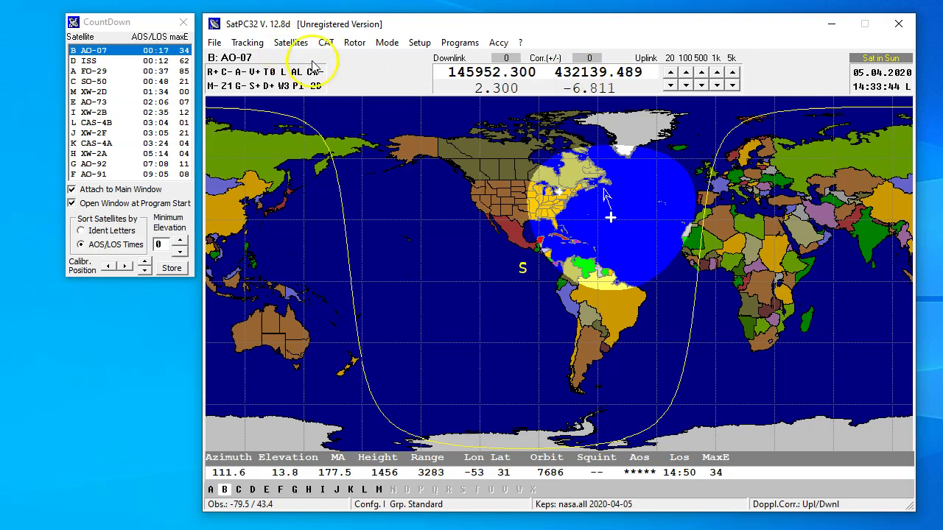
left_click(355, 43)
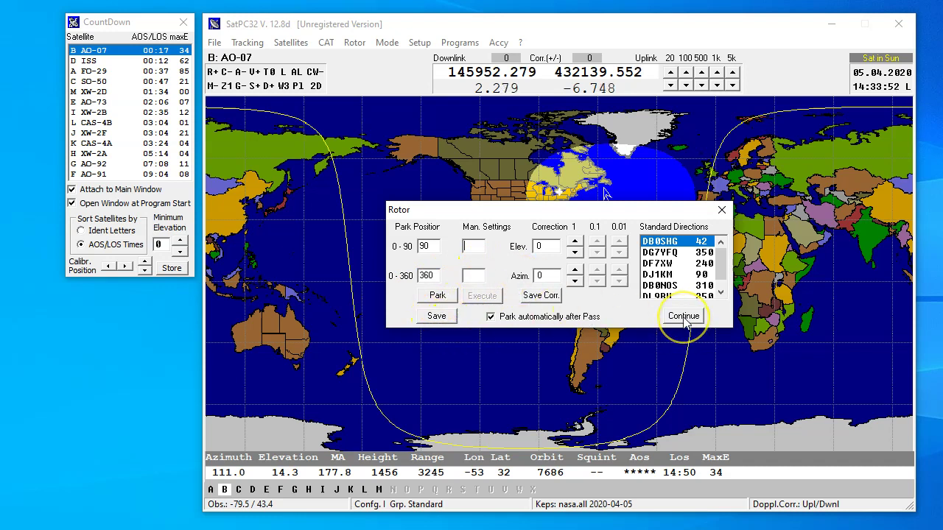
left_click(722, 210)
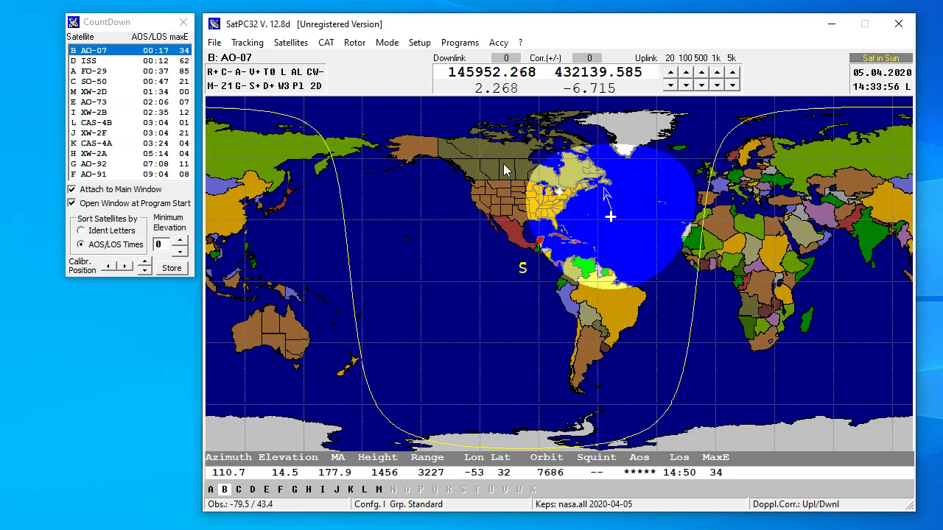
left_click(327, 45)
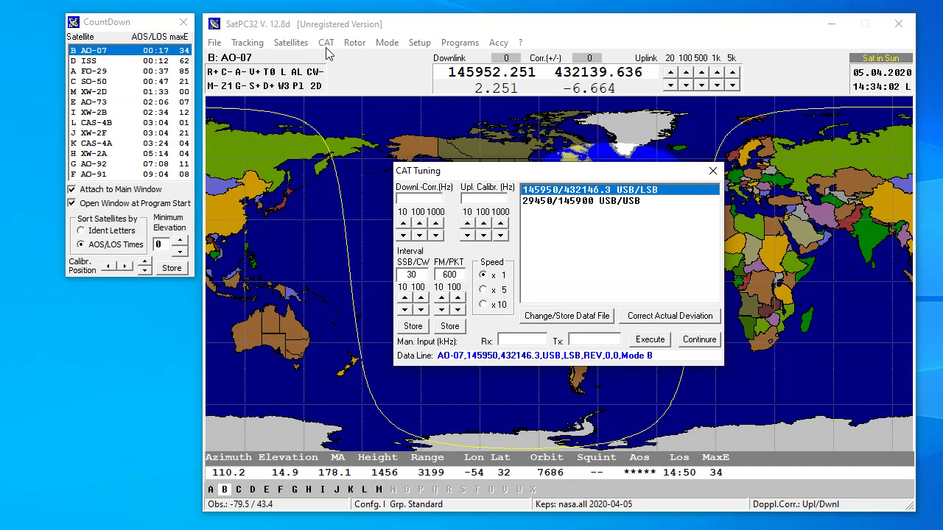
left_click(556, 207)
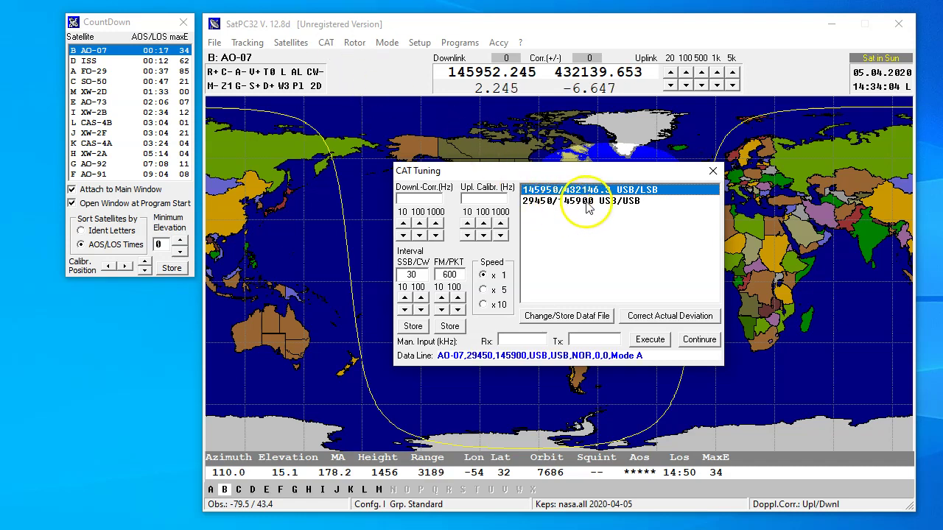
left_click(579, 189)
left_click_drag(579, 177, 540, 173)
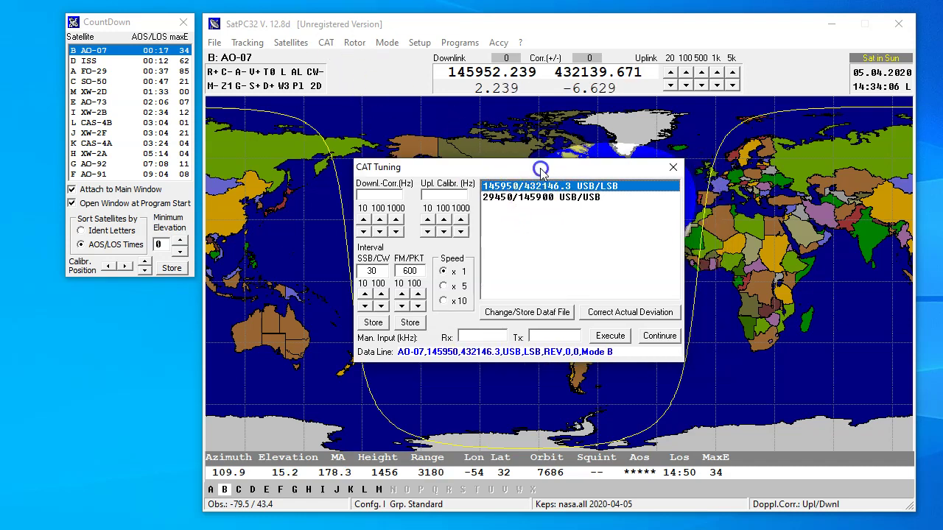
left_click(578, 183)
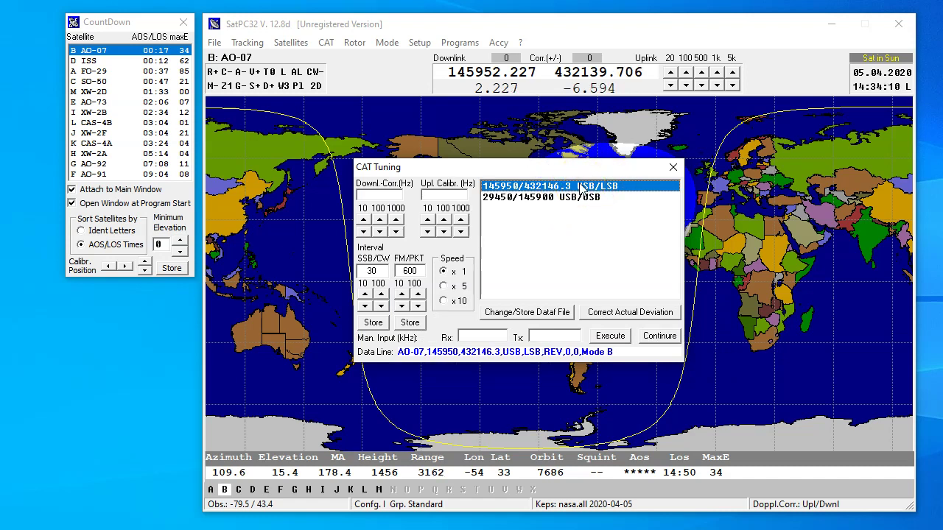
left_click(672, 166)
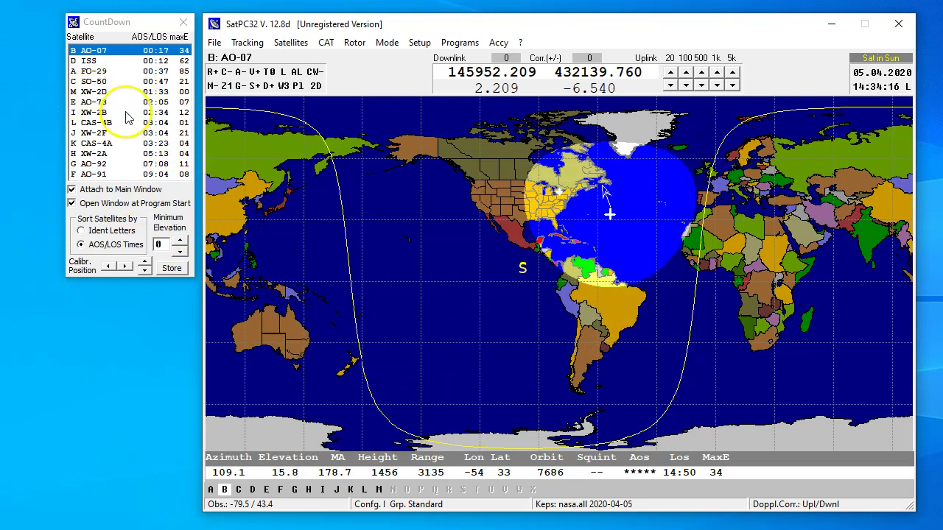
Track XW-2D, browse its CAT tuning entries and tune to the 145855 CW beacon.
left_click(379, 490)
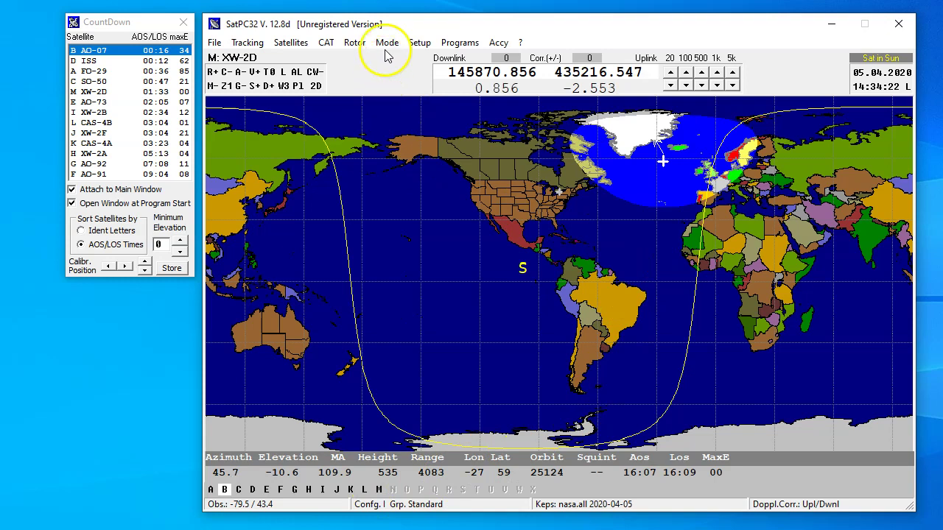
left_click(326, 43)
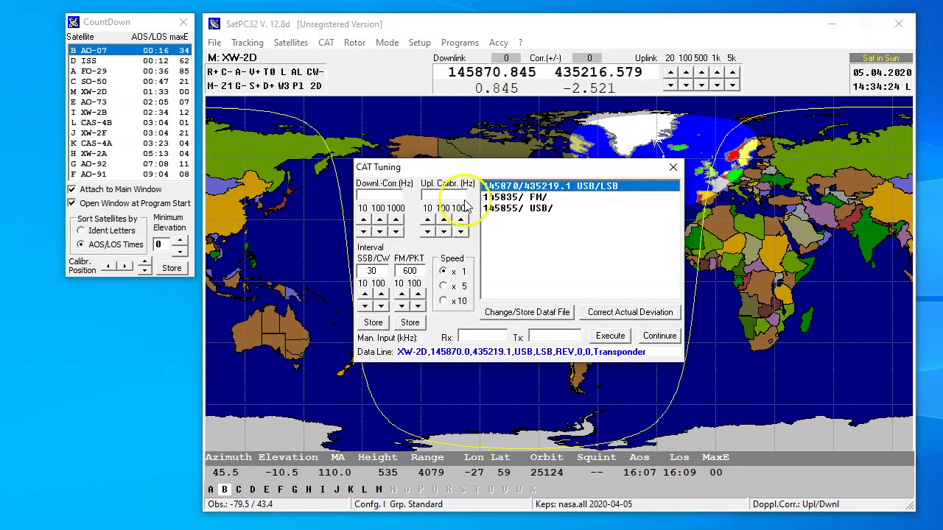
left_click(522, 211)
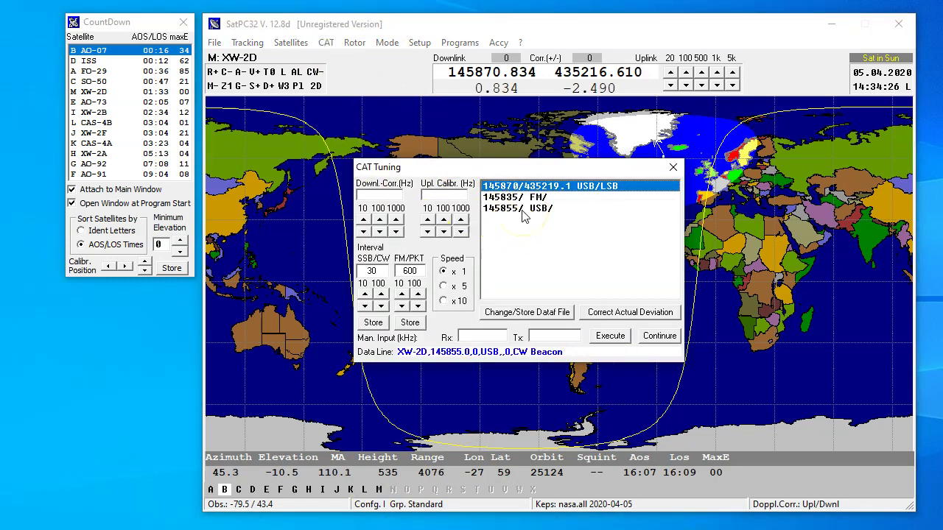
left_click(531, 199)
left_click(541, 185)
left_click(541, 198)
left_click(518, 209)
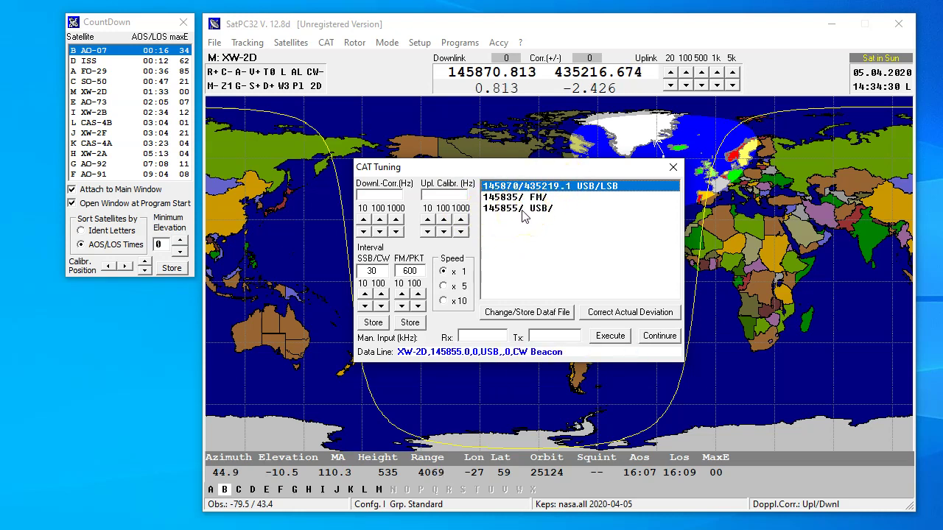
double_click(521, 210)
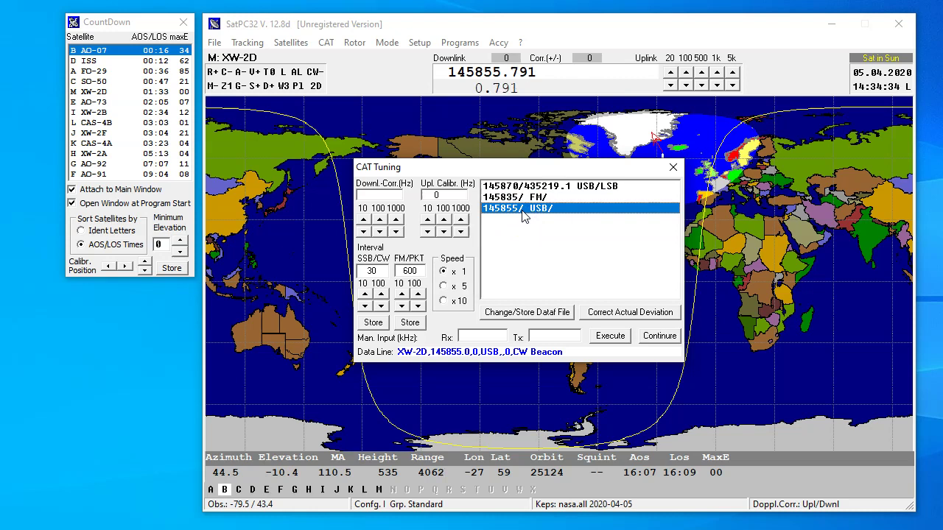
Tune CAT to XW-2D's 145870/435219.1 USB/LSB transponder pair.
left_click(515, 187)
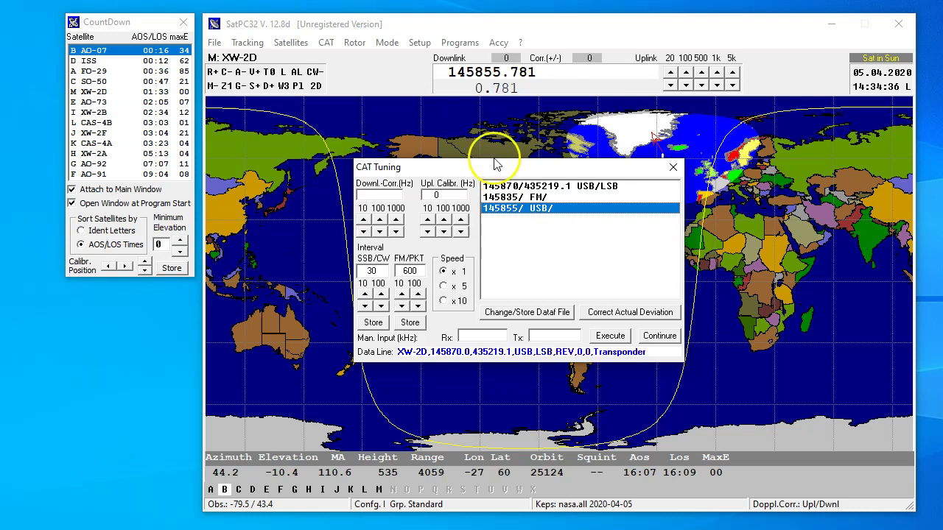
left_click(525, 88)
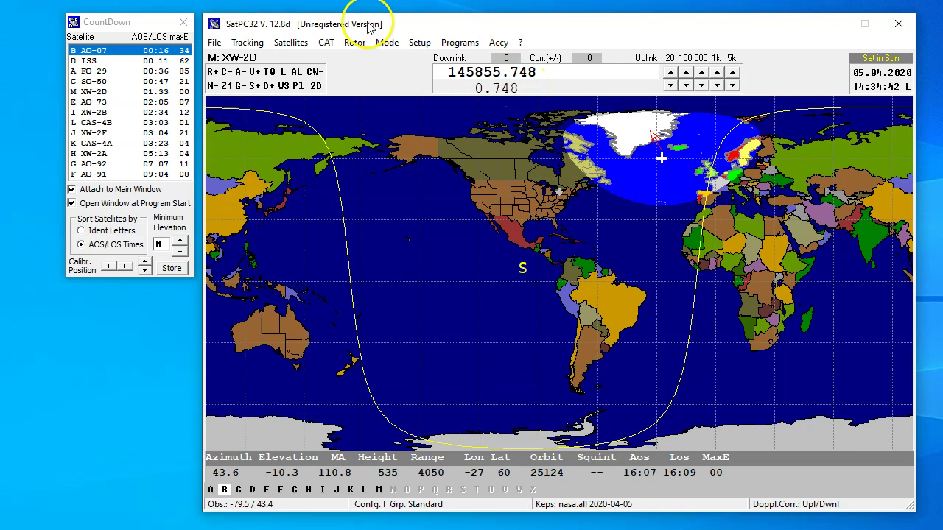
left_click(326, 43)
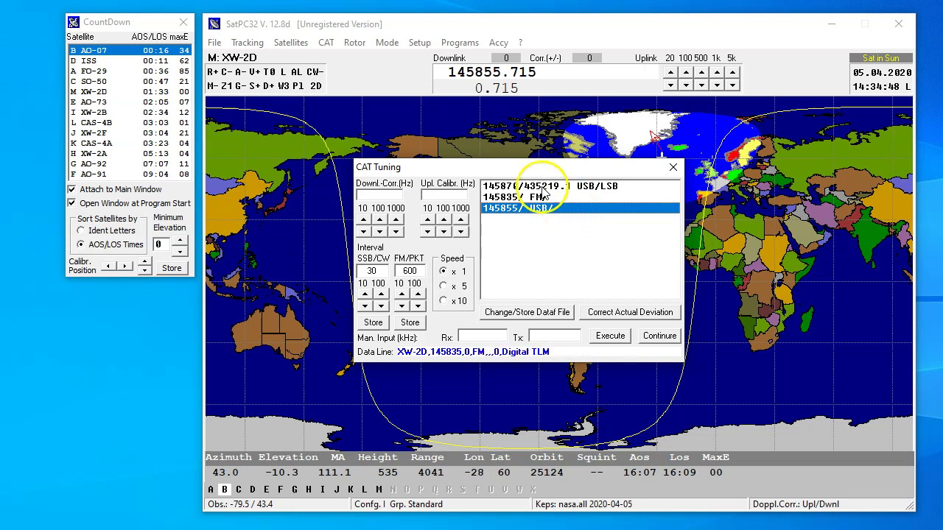
left_click(526, 209)
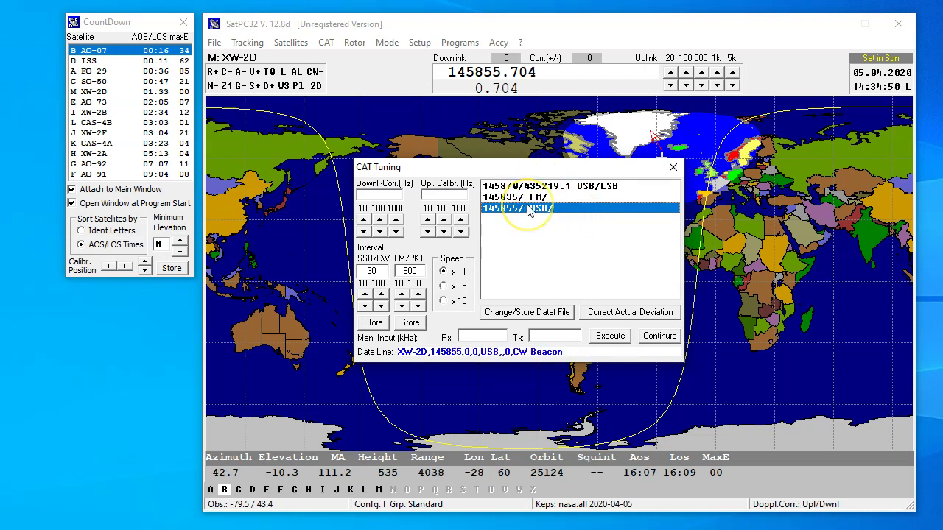
left_click(532, 197)
left_click(537, 186)
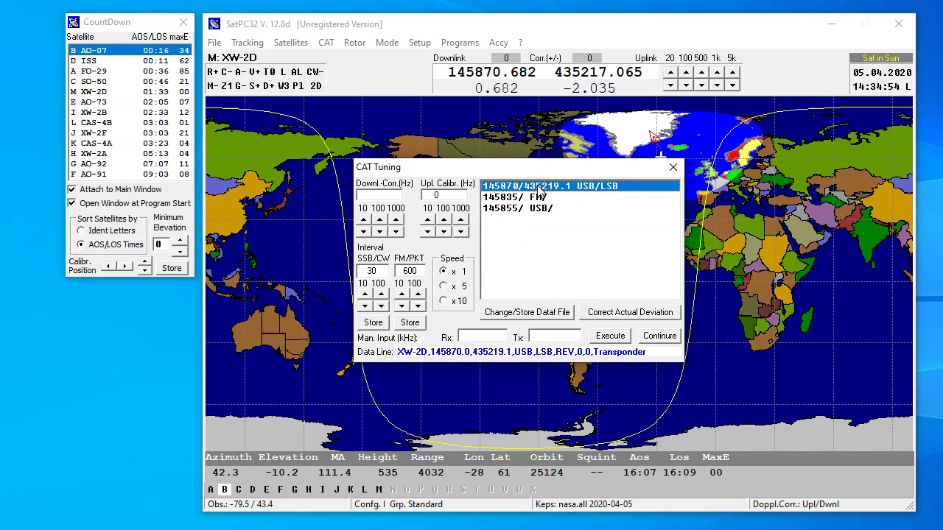
left_click(369, 271)
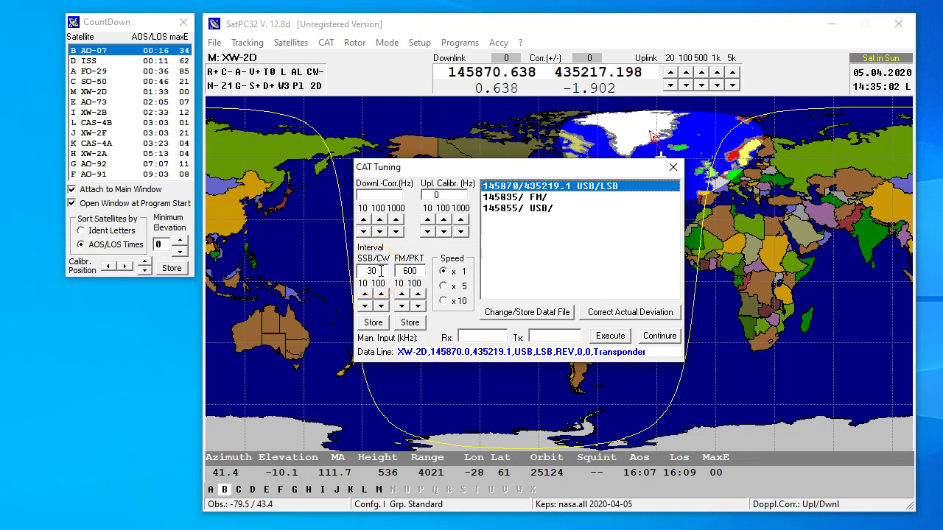
left_click(391, 273)
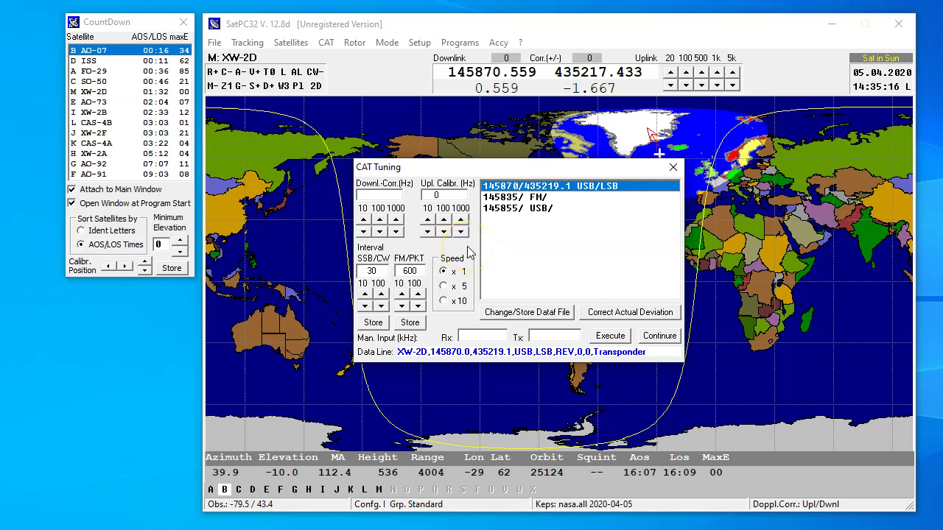
left_click(543, 196)
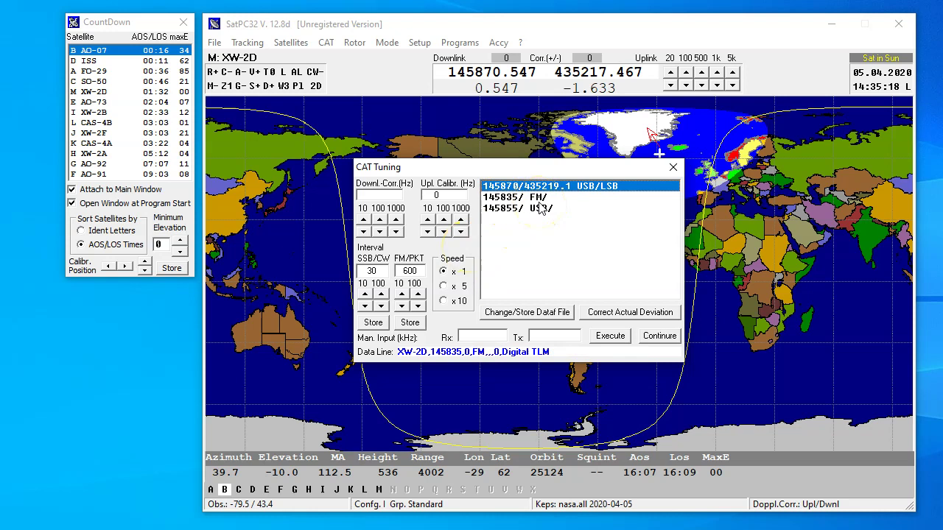
left_click(541, 209)
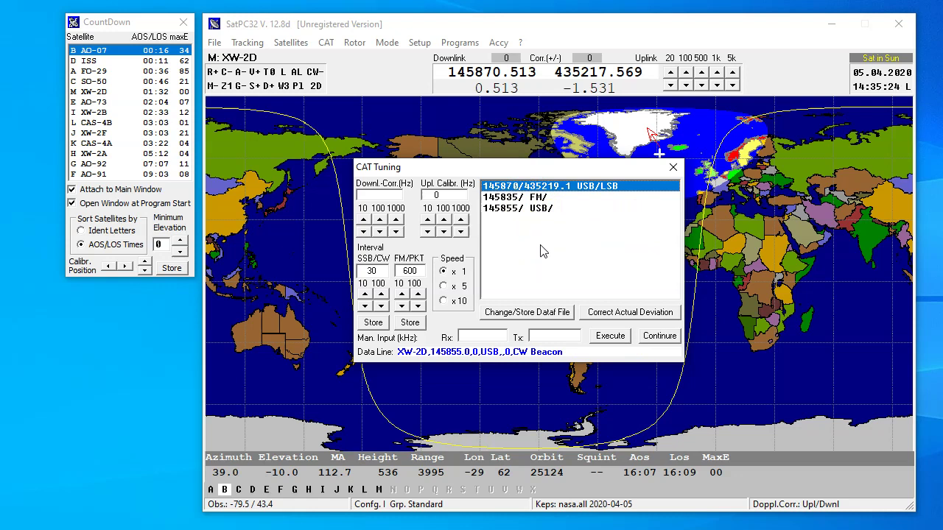
left_click(445, 233)
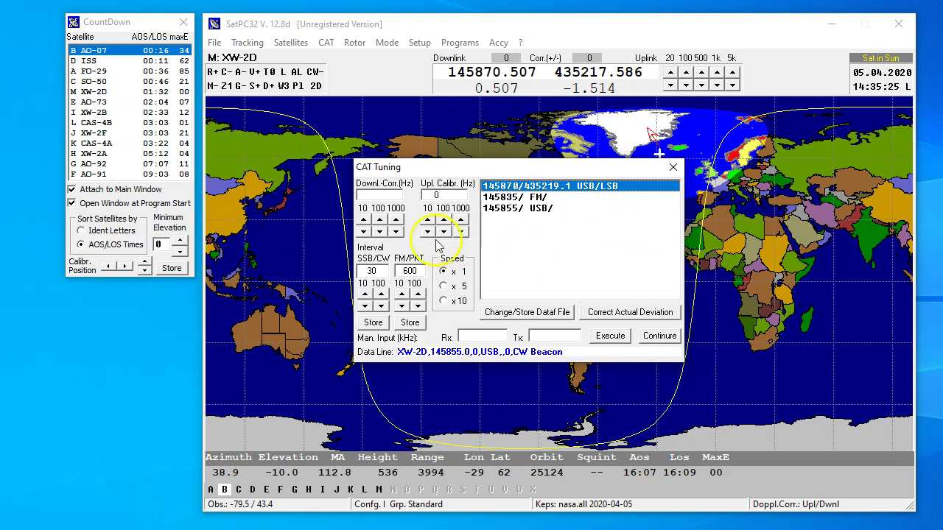
left_click(453, 196)
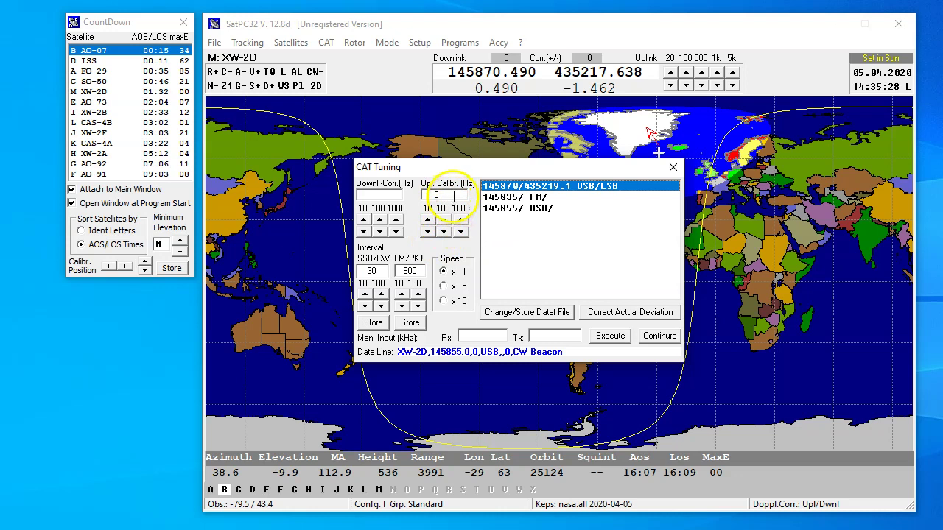
left_click(444, 233)
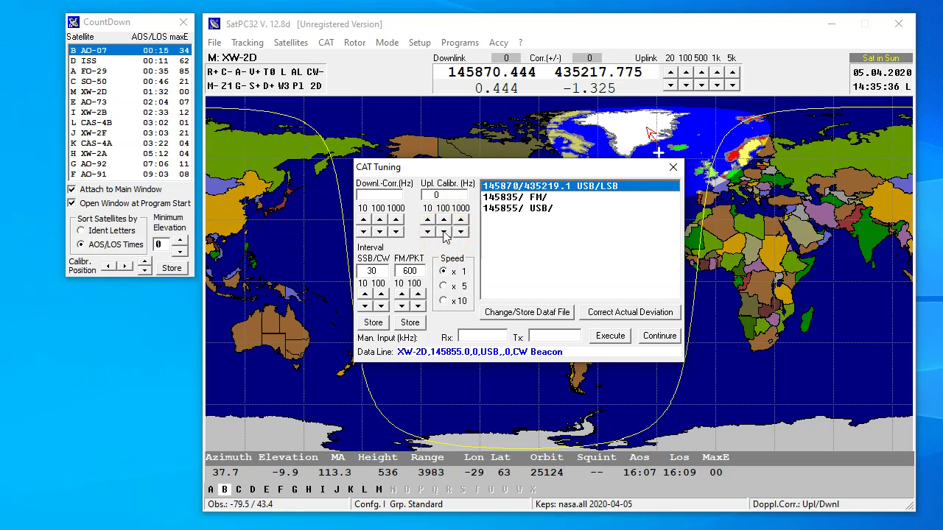
left_click(540, 314)
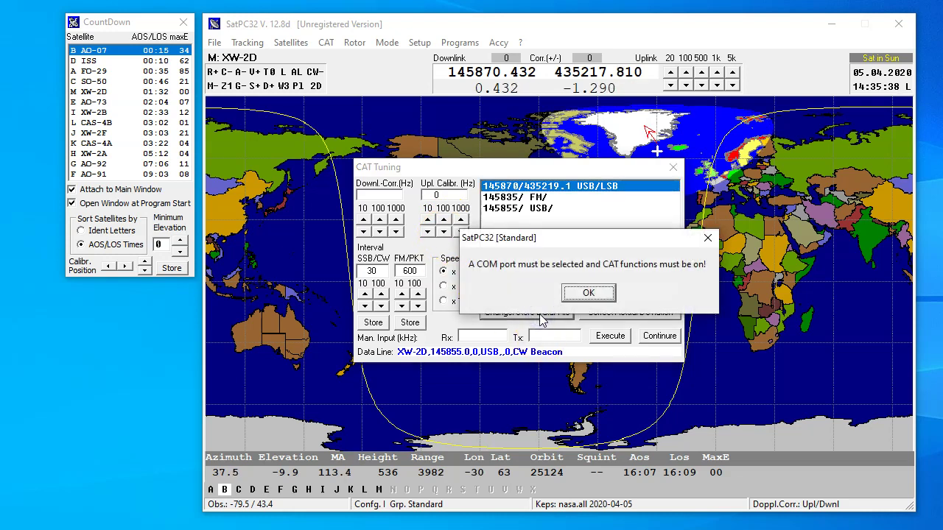
Dismiss the COM port warning, enable CAT control with C-, and reopen XW-2D's CAT tuning entries.
left_click(582, 295)
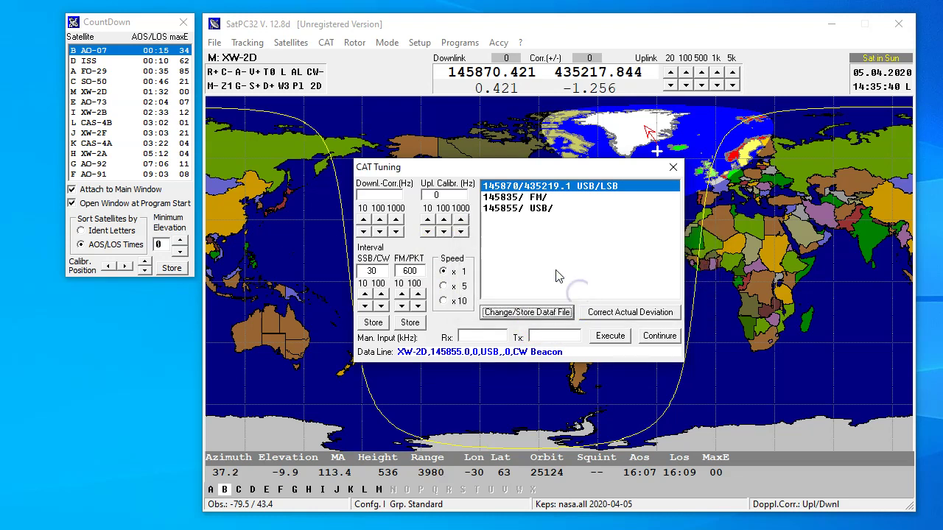
left_click(225, 71)
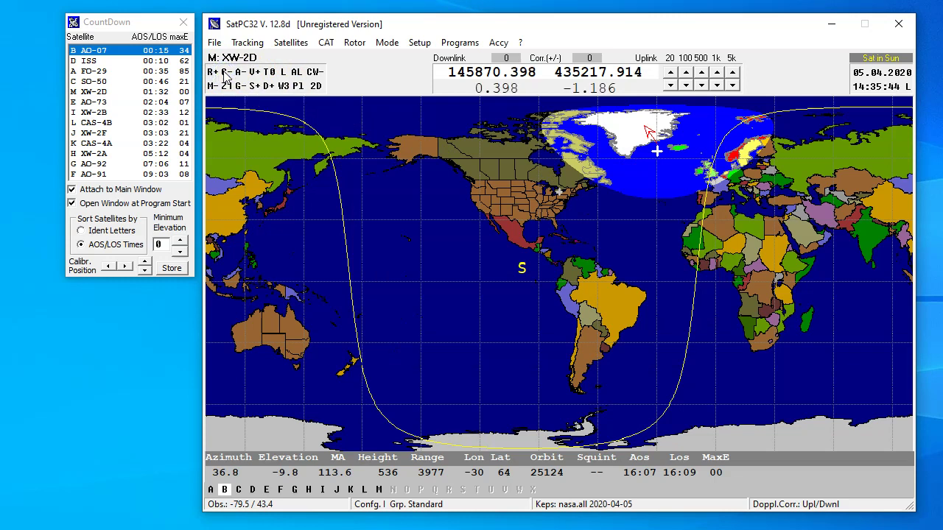
left_click(225, 72)
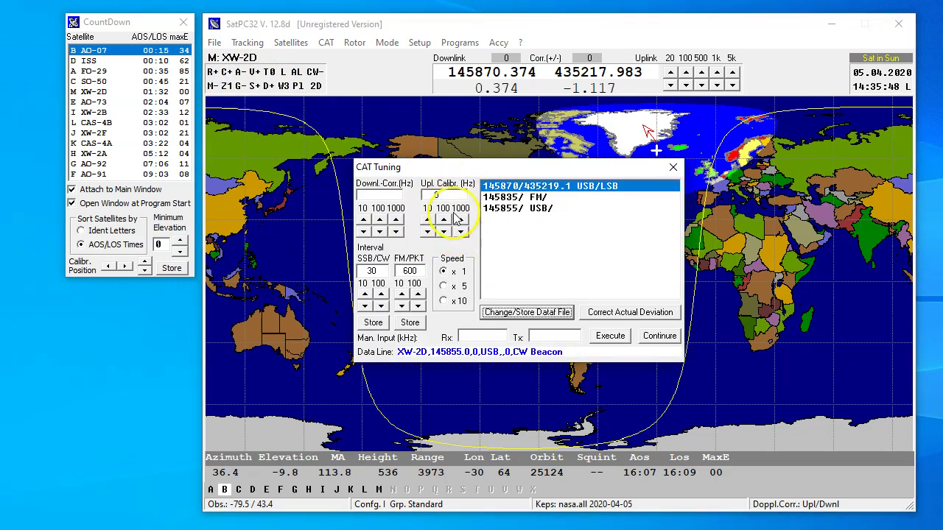
left_click(489, 312)
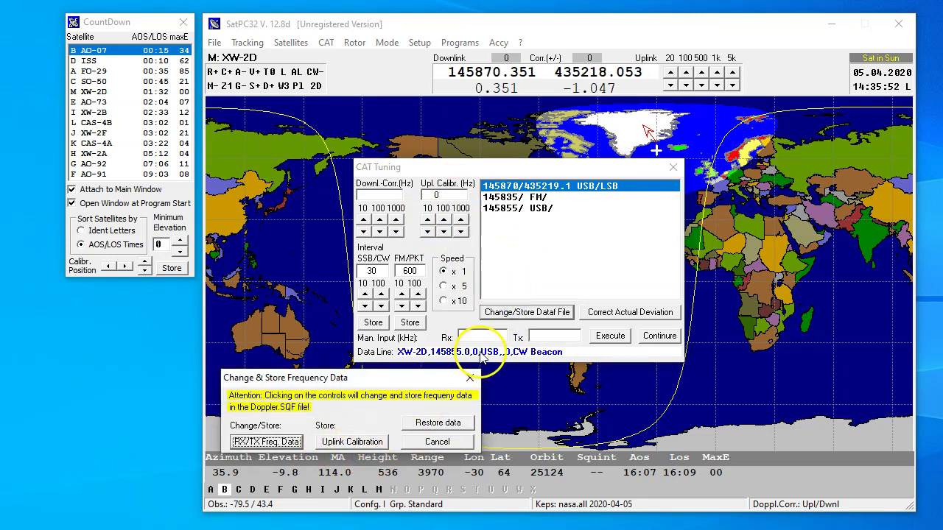
left_click(471, 377)
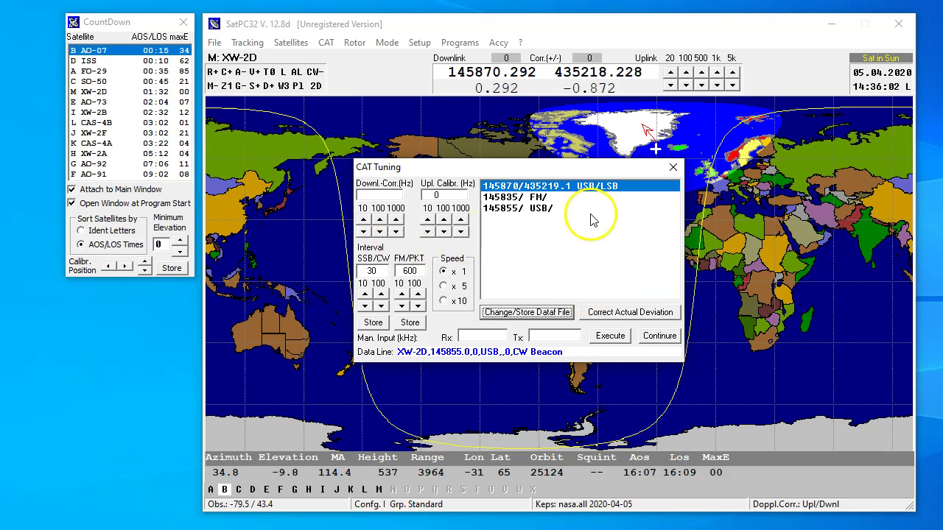
Tune CAT to the 145855 USB beacon, close the dialog, and list the auxiliary .SQF files.
left_click(551, 186)
left_click(514, 223)
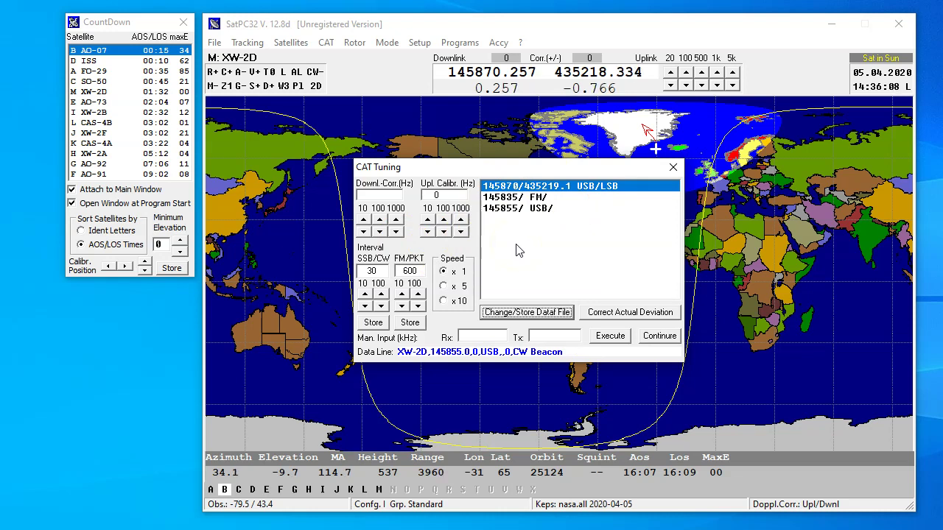
left_click(534, 210)
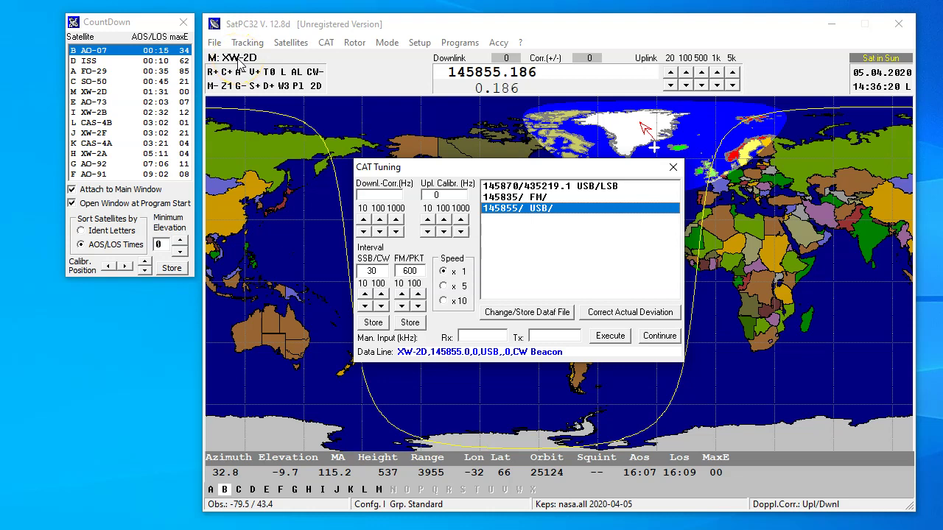
left_click(673, 167)
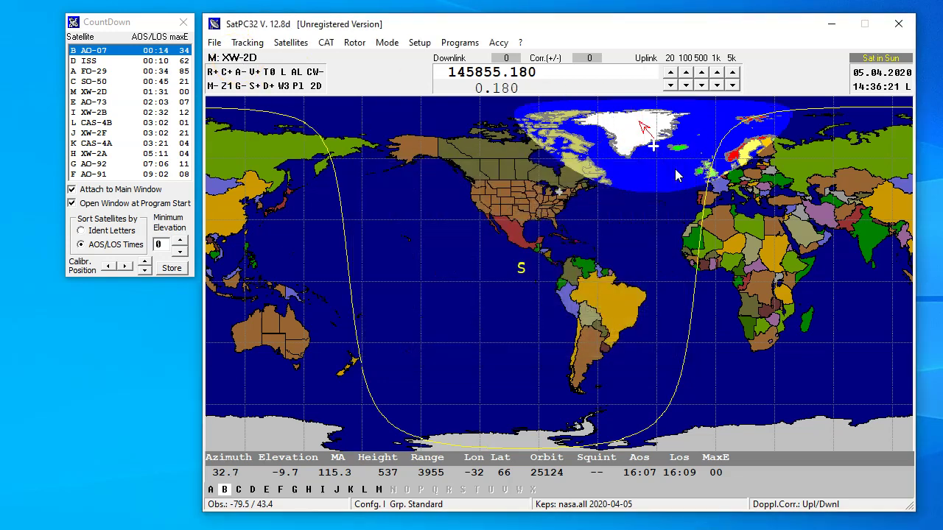
left_click(520, 43)
Open DOPPLER.SQF in Notepad and select its XW-2D, XW-2F and XW-2G lines.
mouse_move(579, 140)
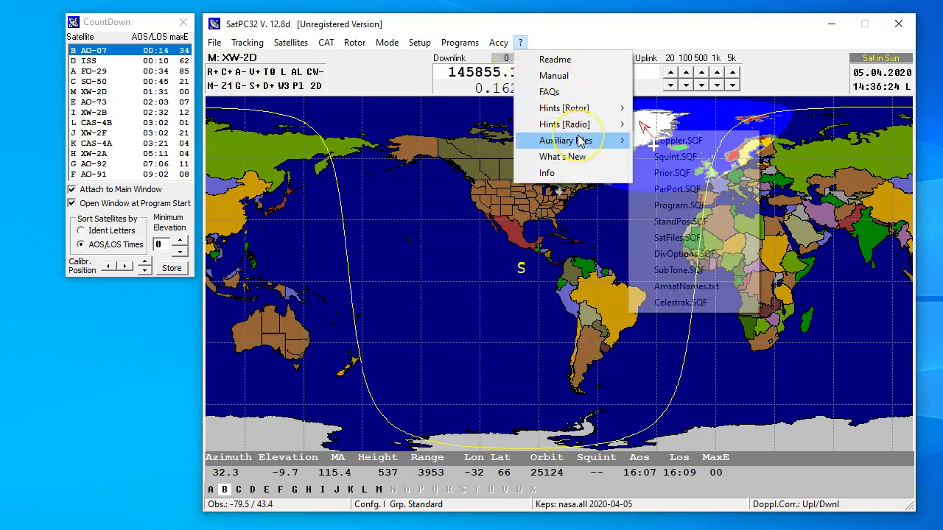
left_click(663, 140)
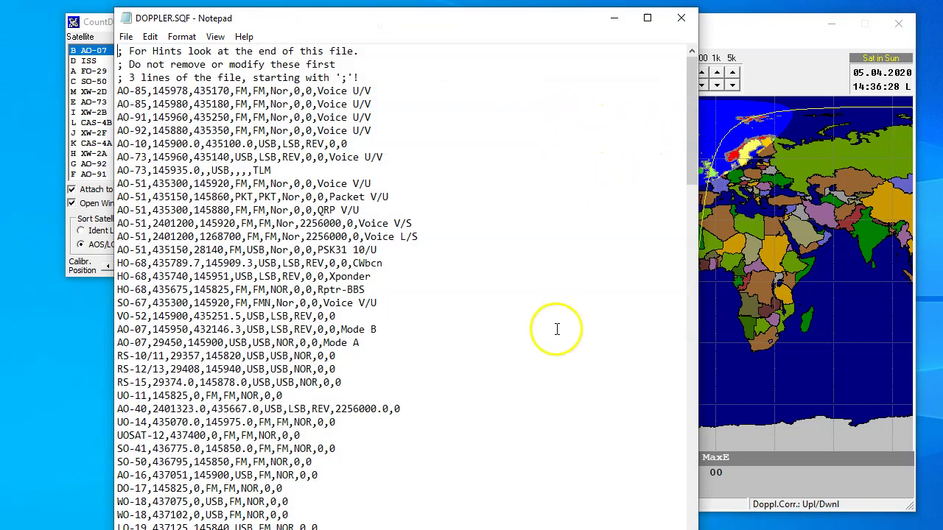
left_click_drag(397, 529, 397, 520)
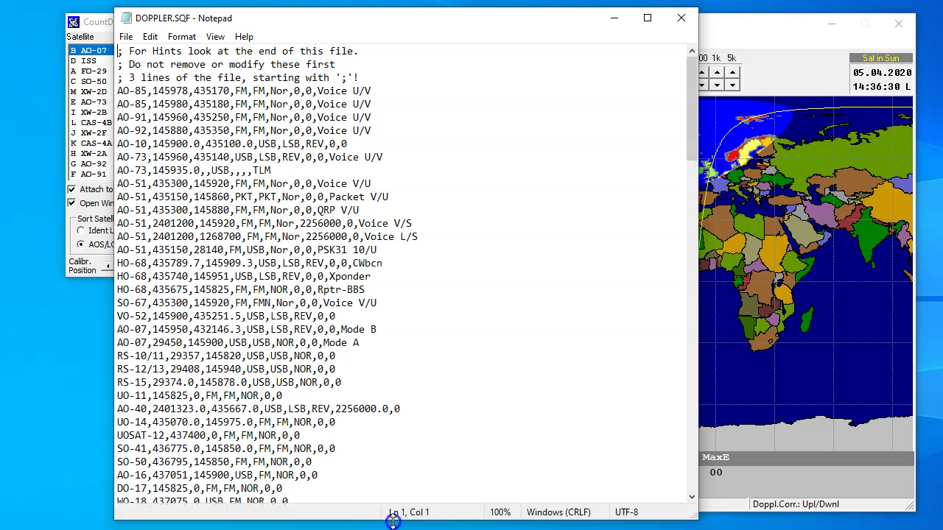
left_click_drag(690, 115, 686, 314)
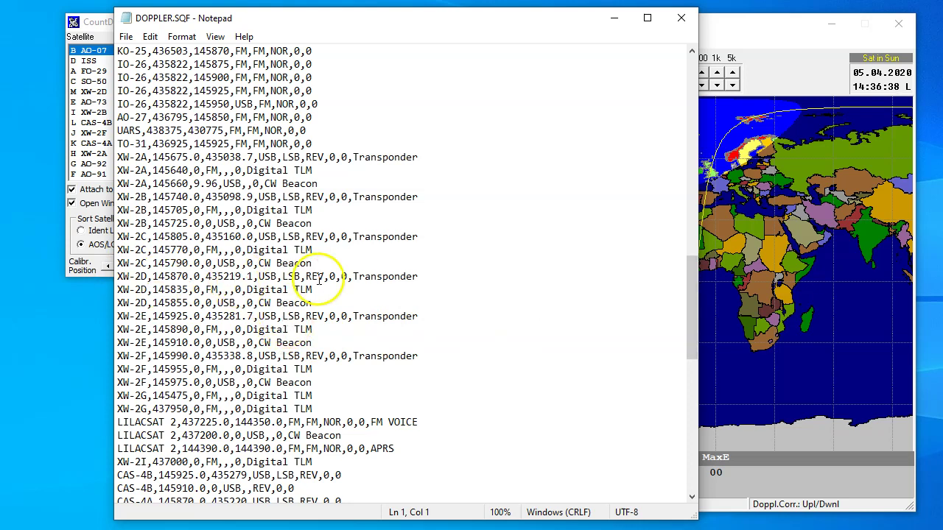
left_click_drag(324, 291, 110, 279)
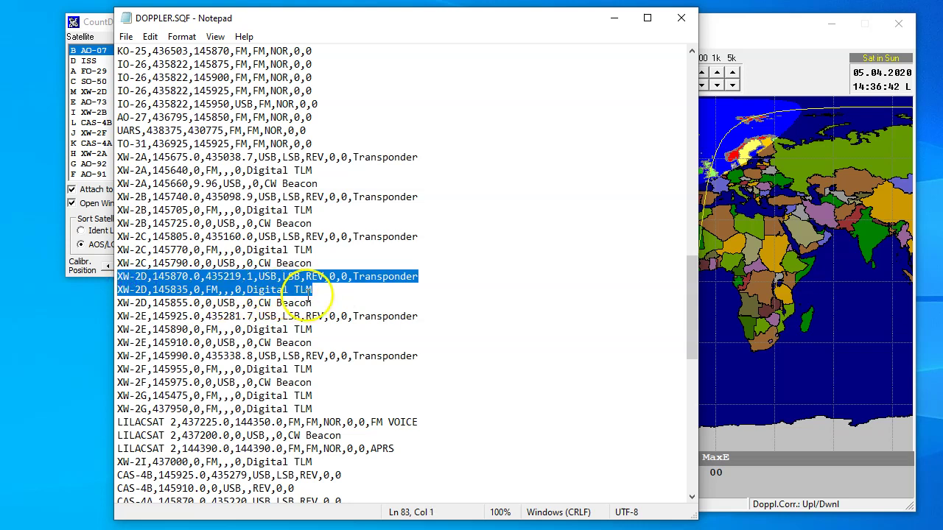
left_click_drag(312, 300, 107, 278)
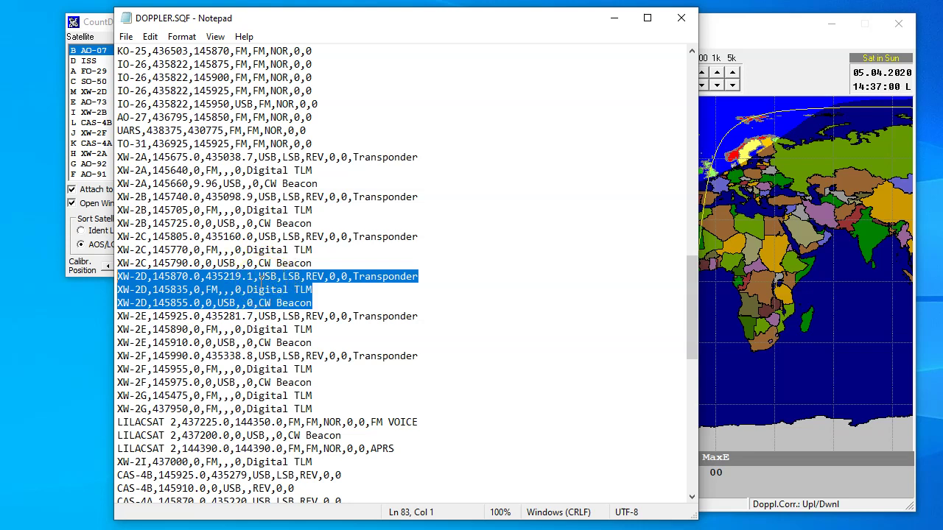
left_click_drag(322, 410, 117, 379)
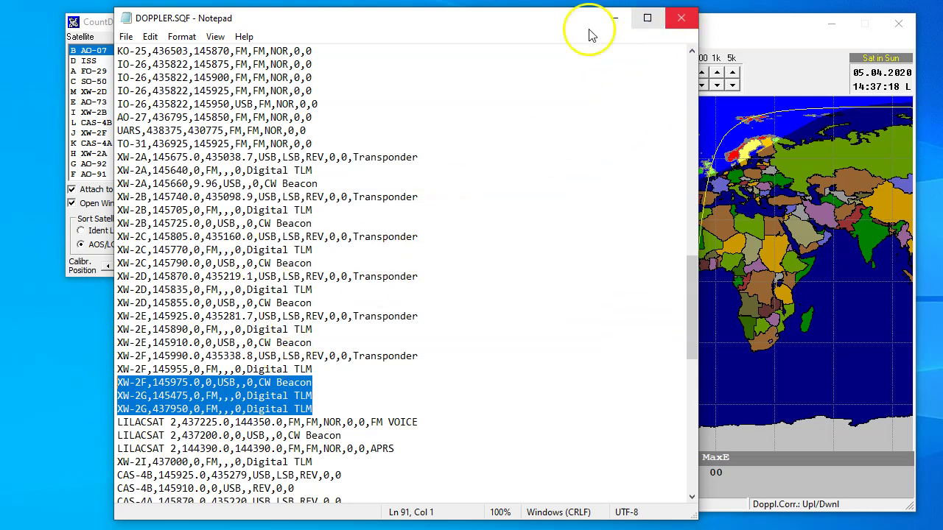
Save DOPPLER.SQF and close Notepad.
left_click(126, 36)
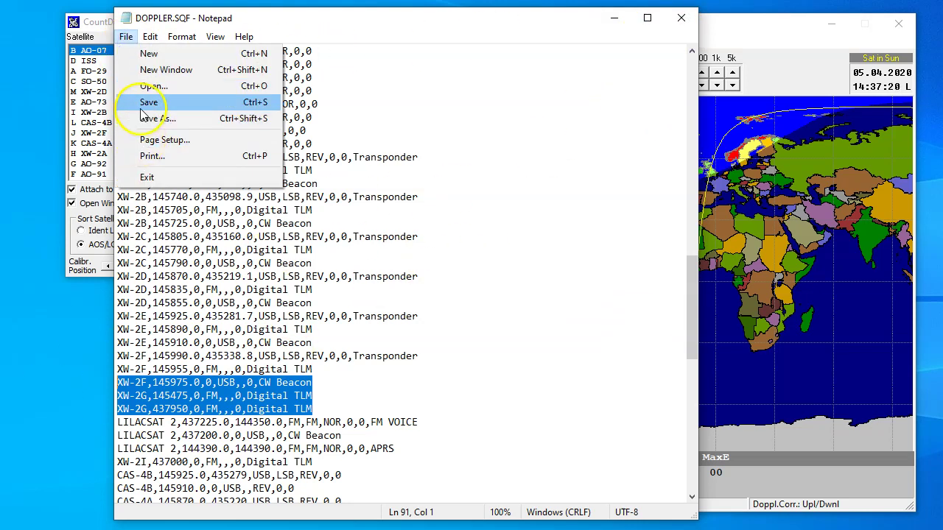
left_click(141, 108)
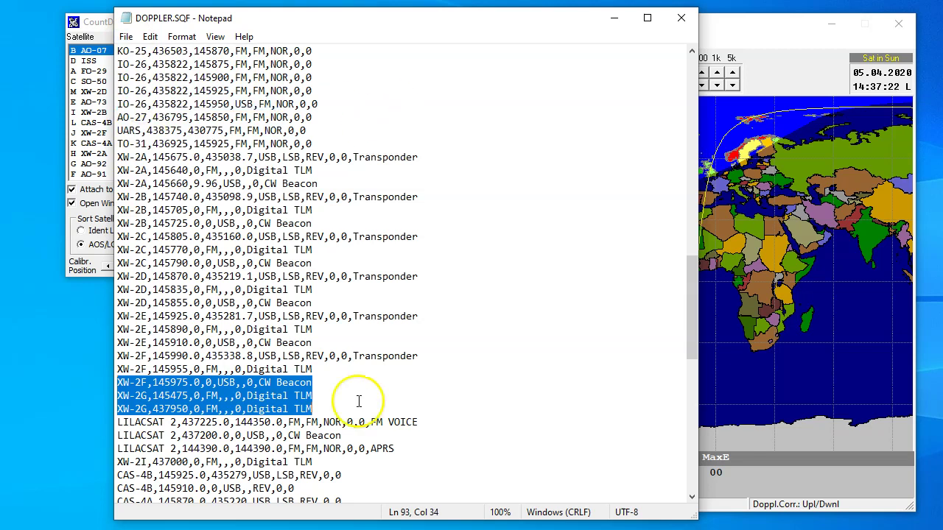
left_click(681, 17)
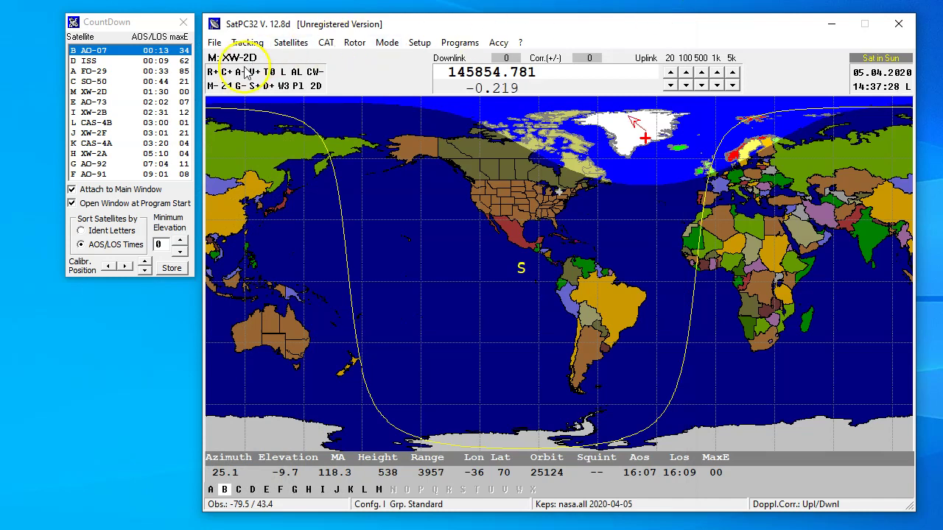
Tune CAT to the 145870/435219.1 USB/LSB transponder and reposition the tuning dialog on the map.
left_click(212, 76)
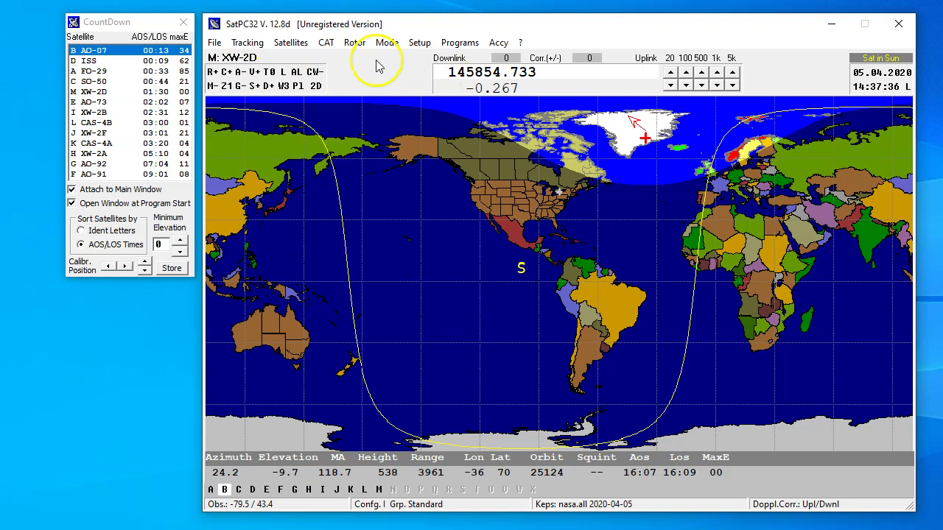
left_click(328, 42)
left_click(510, 188)
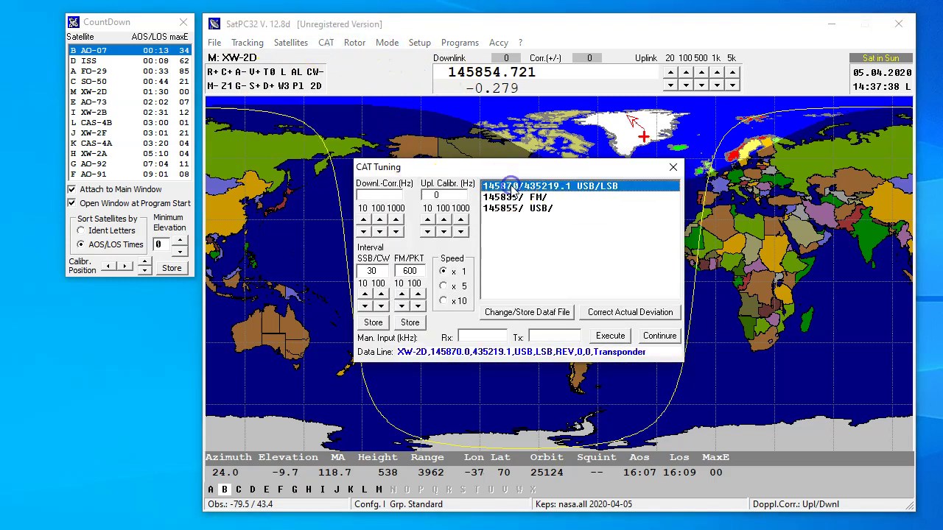
left_click_drag(530, 168, 291, 296)
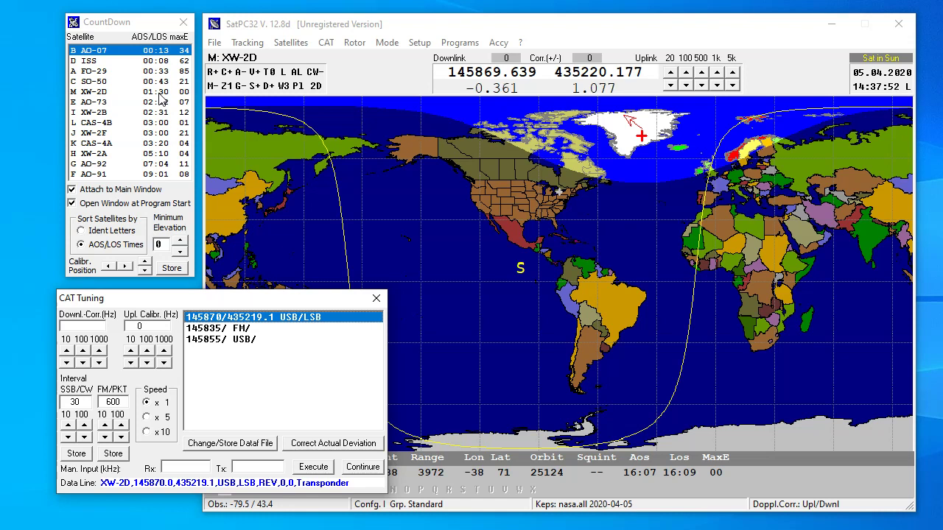
left_click_drag(249, 300, 427, 234)
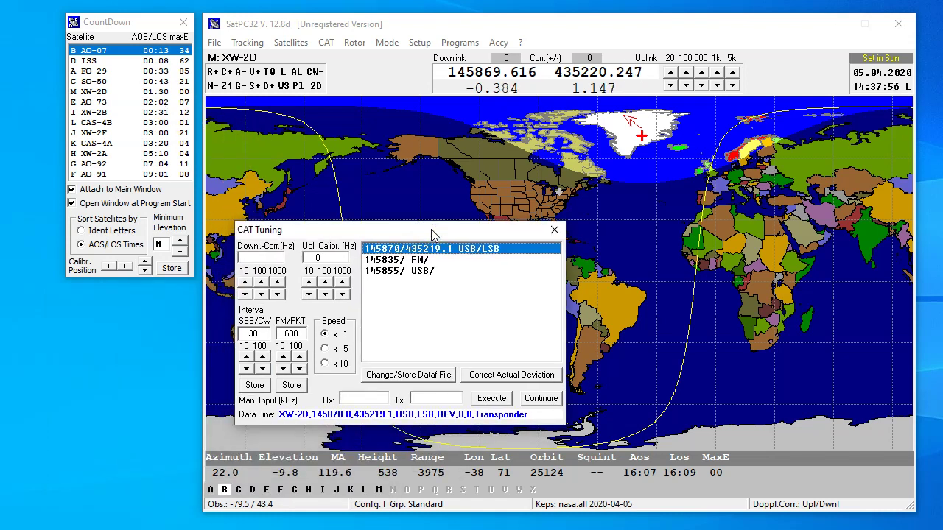
left_click(401, 271)
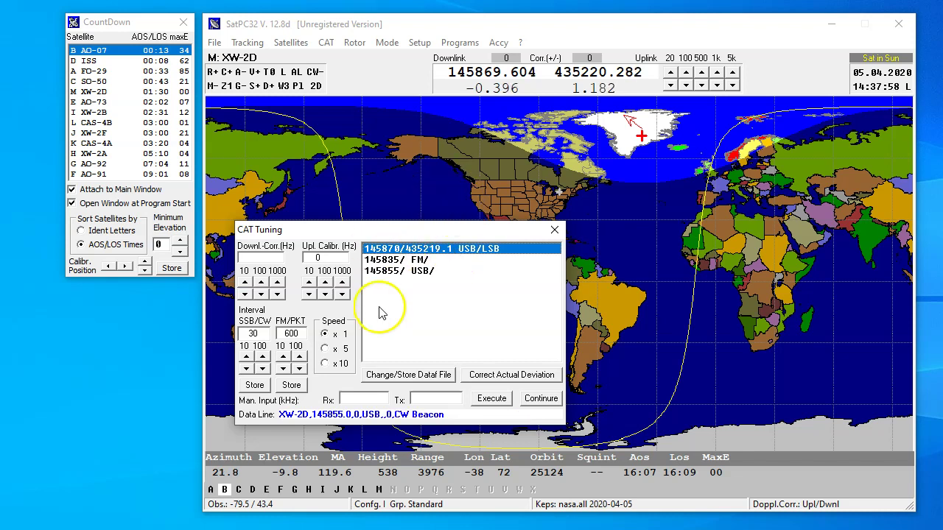
left_click(509, 343)
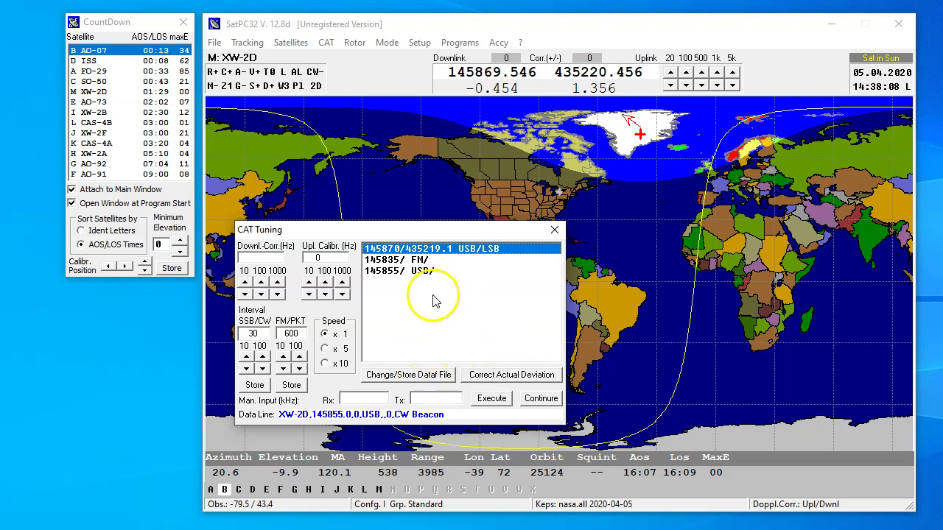